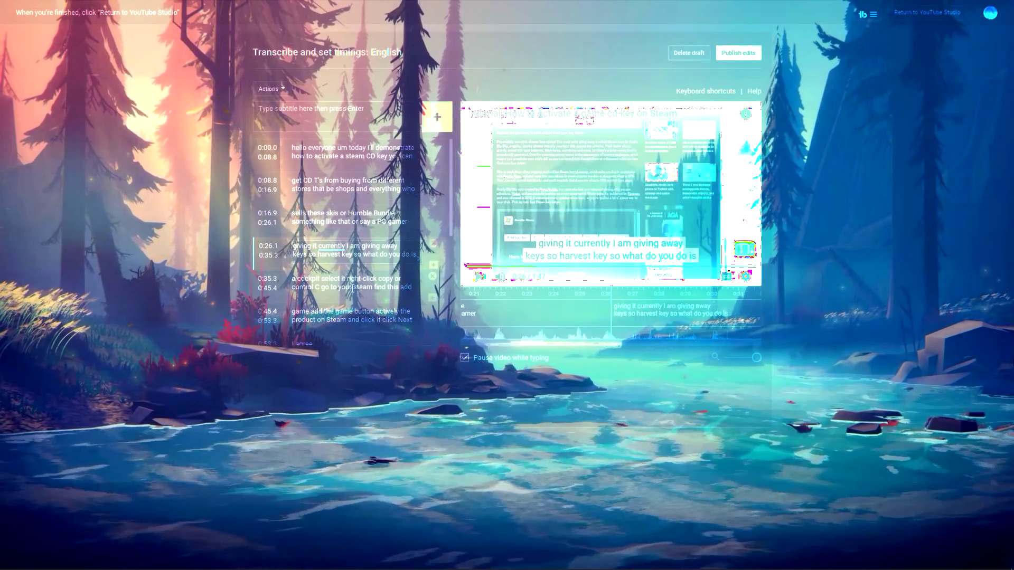
pyautogui.click(343, 185)
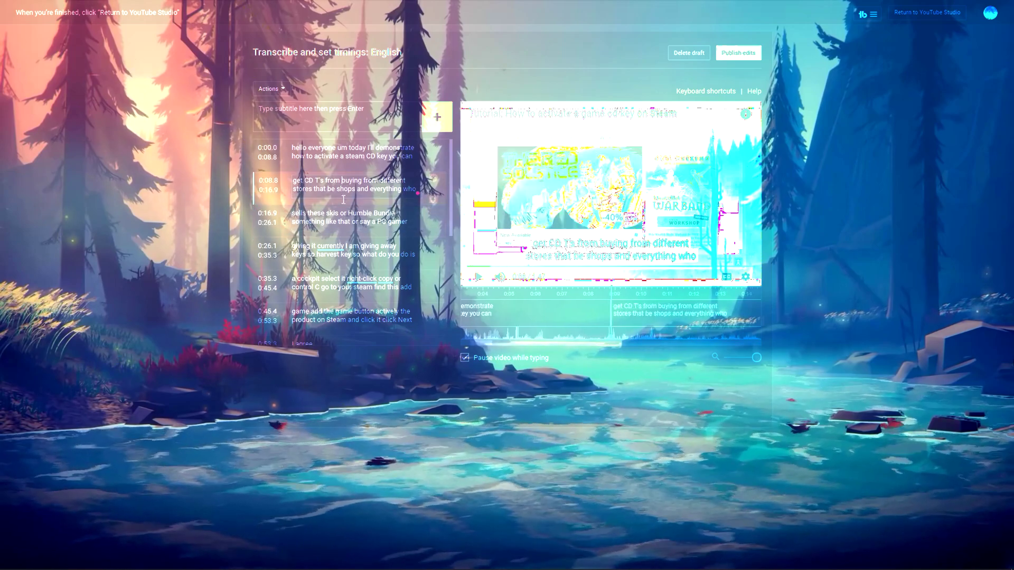
pyautogui.click(346, 216)
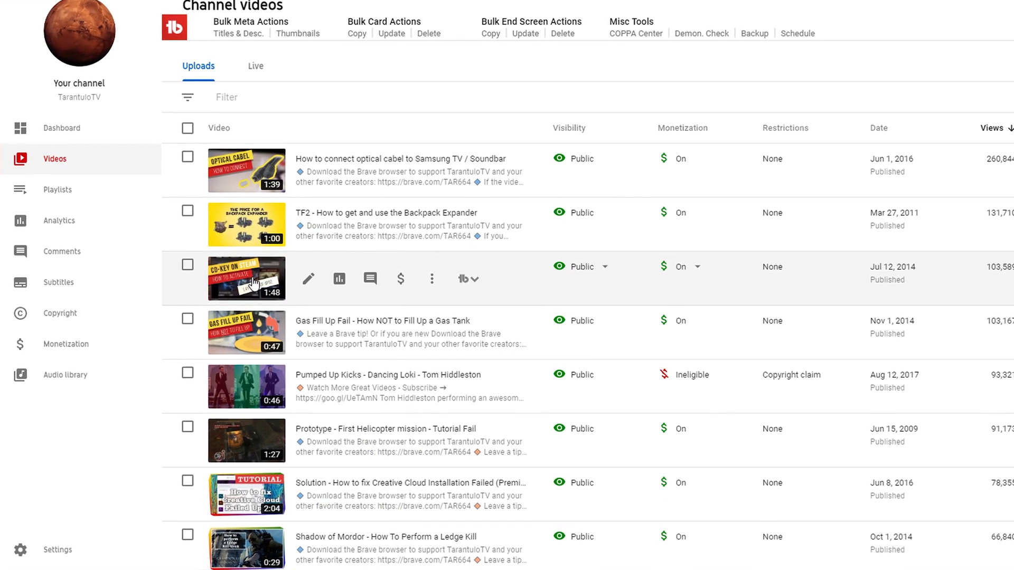
# - Open the automatic English subtitles of "Tutorial: How to activate a game cd-key on Steam" for editing in Classic Studio
pyautogui.click(254, 283)
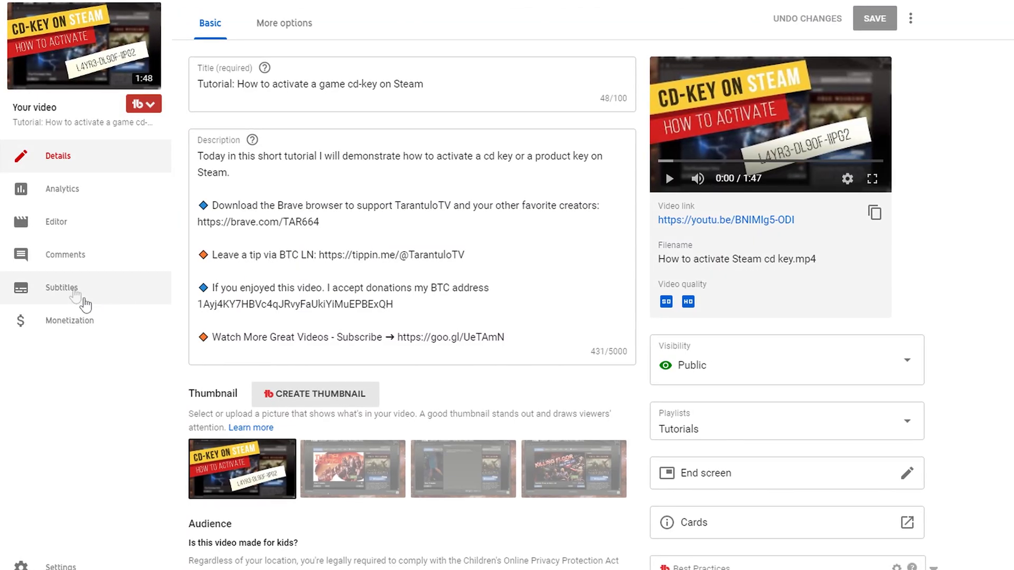
pyautogui.click(73, 291)
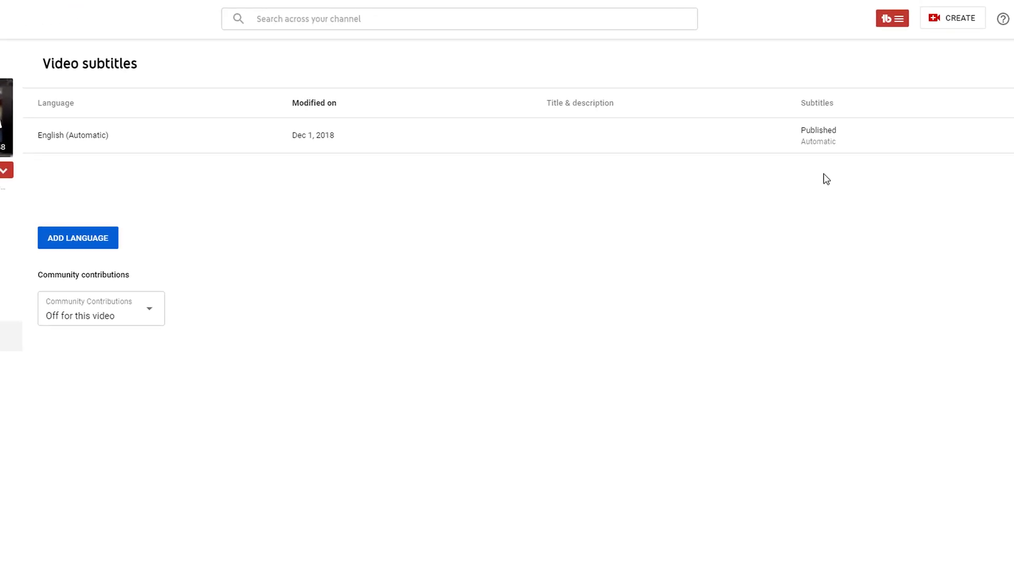
pyautogui.click(869, 148)
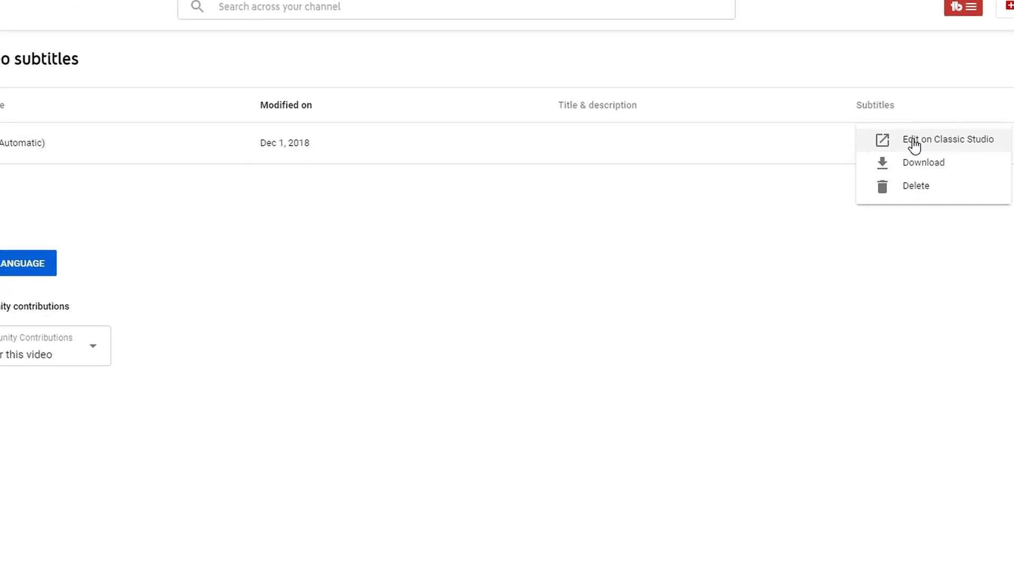
pyautogui.click(944, 142)
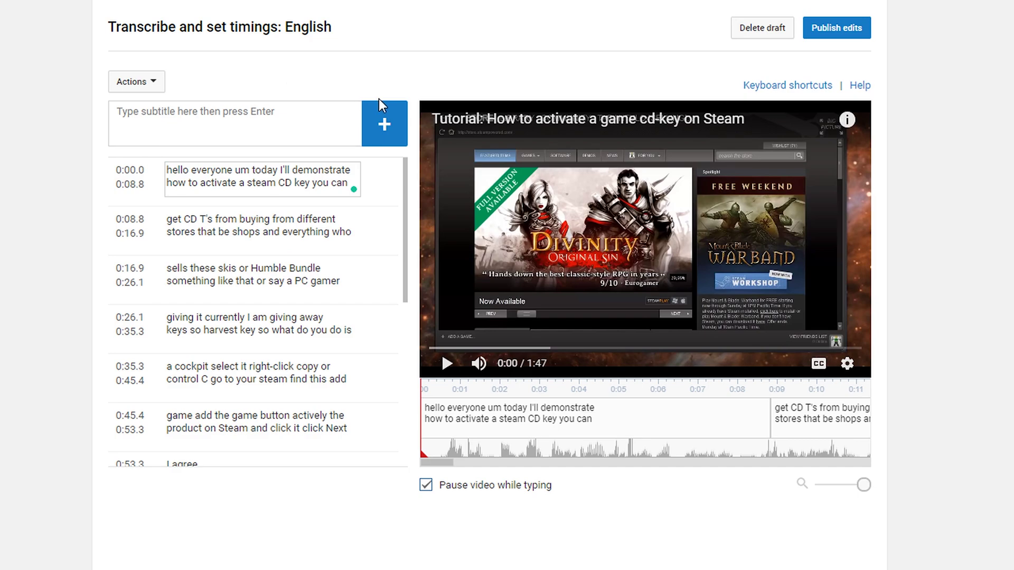
# - Go through the opening caption lines one by one, comparing each text with its matching moment in the video
pyautogui.moveTo(405, 272); pyautogui.dragTo(328, 239)
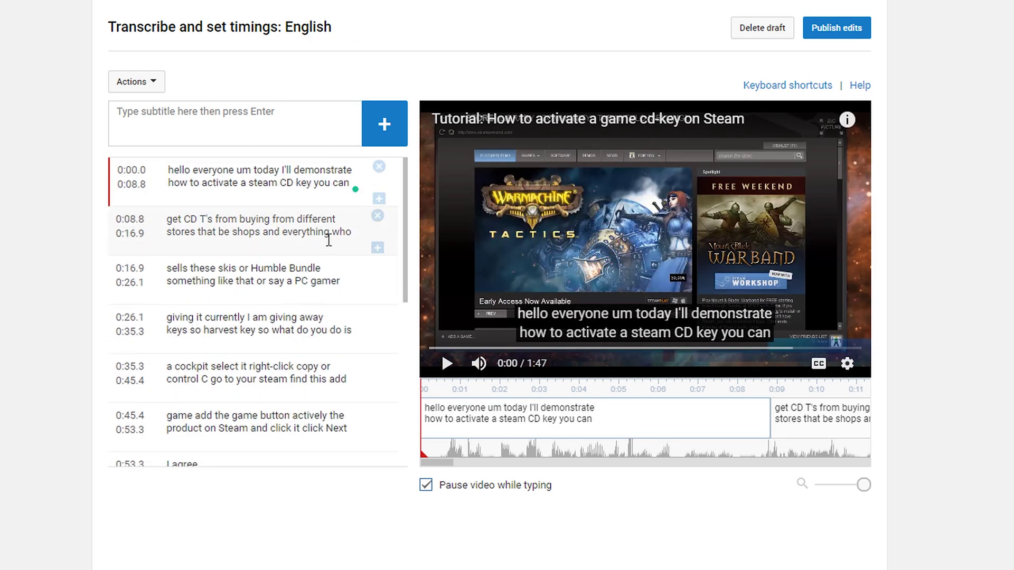
pyautogui.click(252, 232)
pyautogui.click(246, 280)
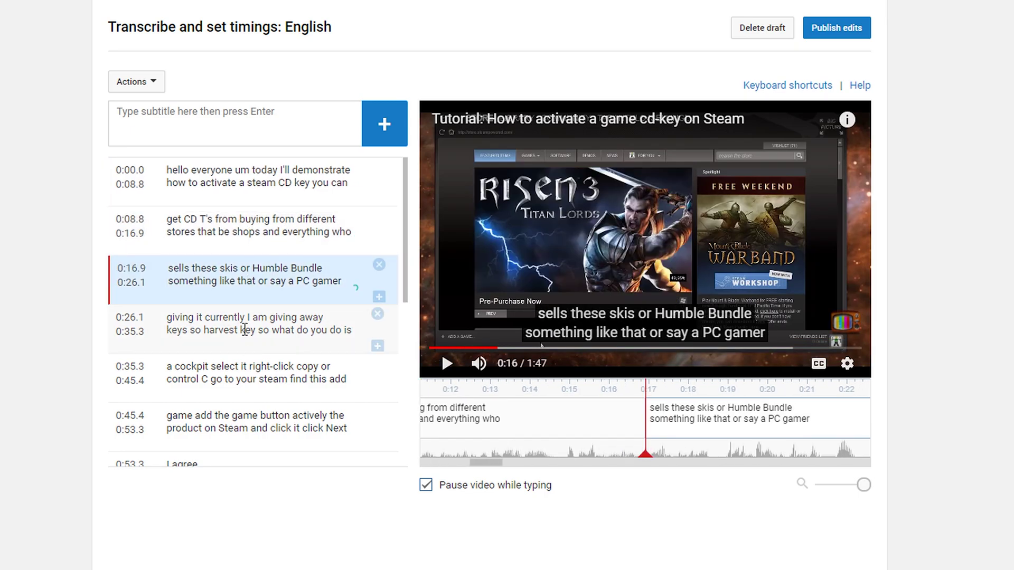
pyautogui.click(247, 332)
pyautogui.click(247, 269)
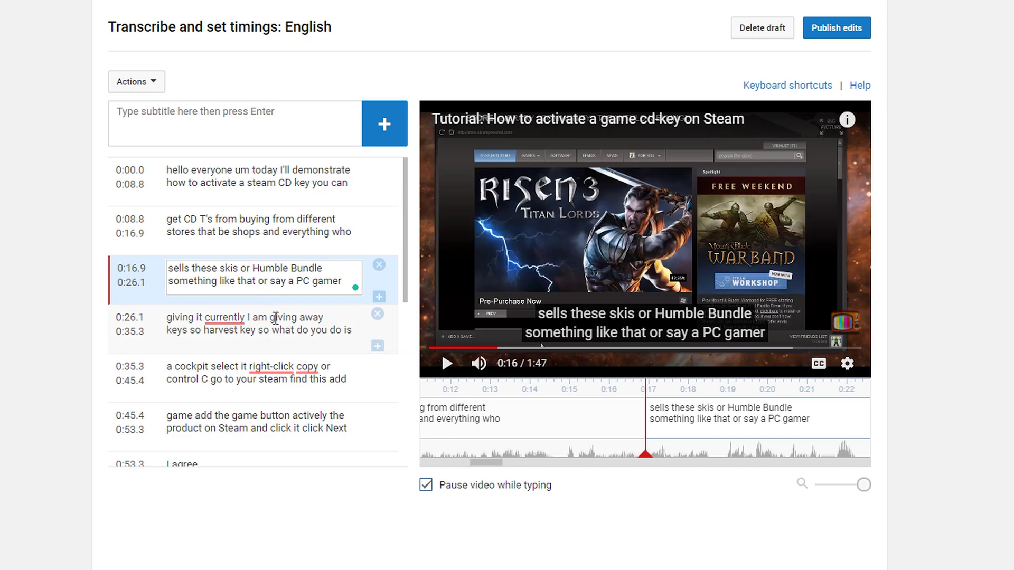
pyautogui.click(240, 331)
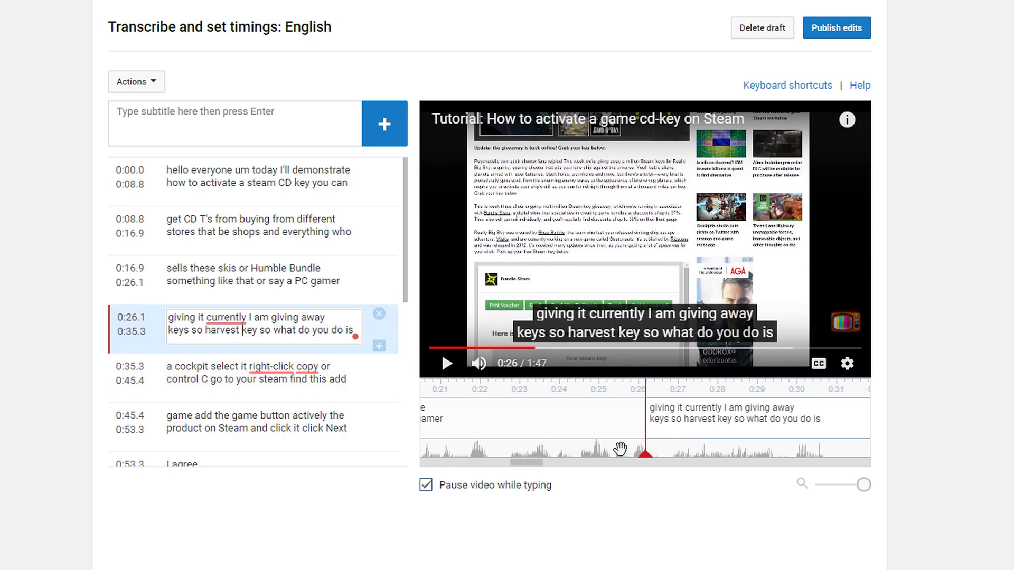
pyautogui.click(255, 381)
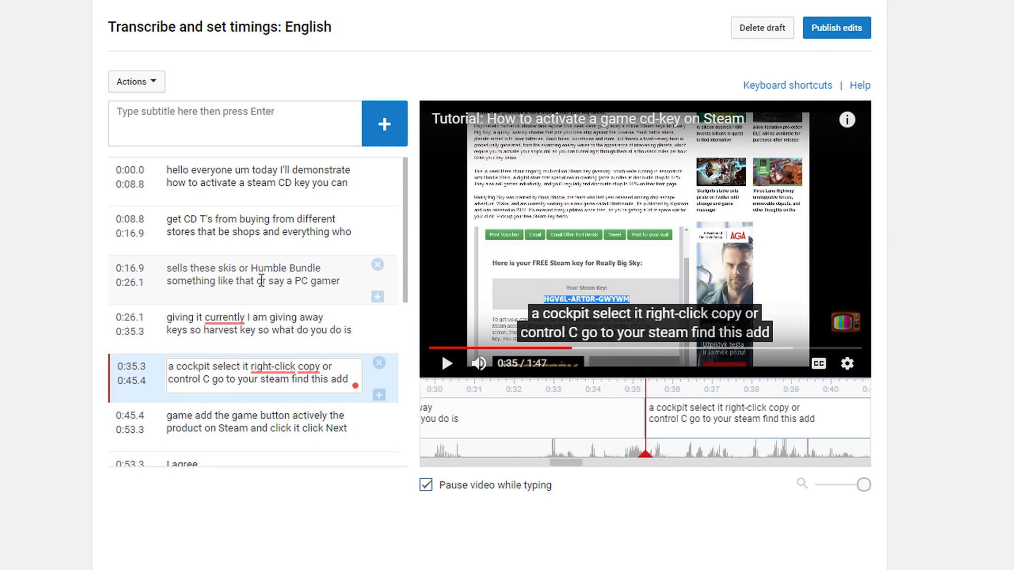
pyautogui.click(261, 280)
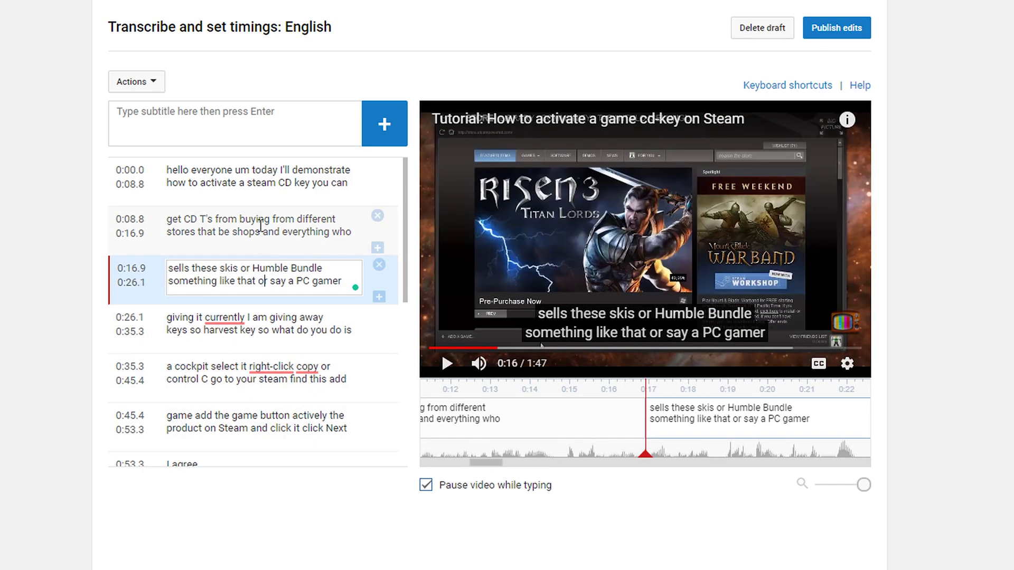
pyautogui.click(259, 225)
# - Capitalise the first word of the opening caption so it begins with "Hello"
pyautogui.click(248, 177)
pyautogui.click(242, 219)
pyautogui.click(264, 182)
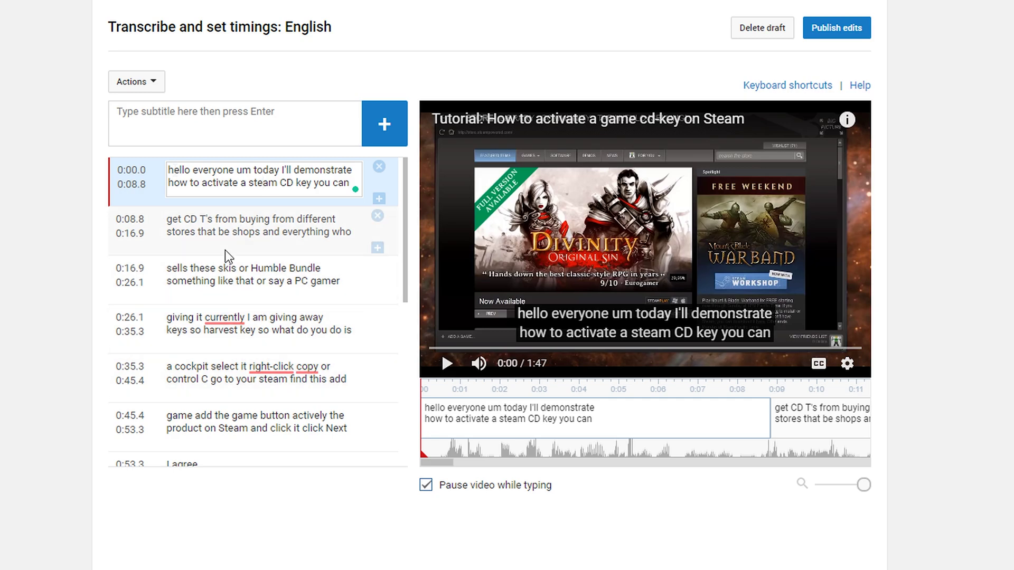
pyautogui.write('H')
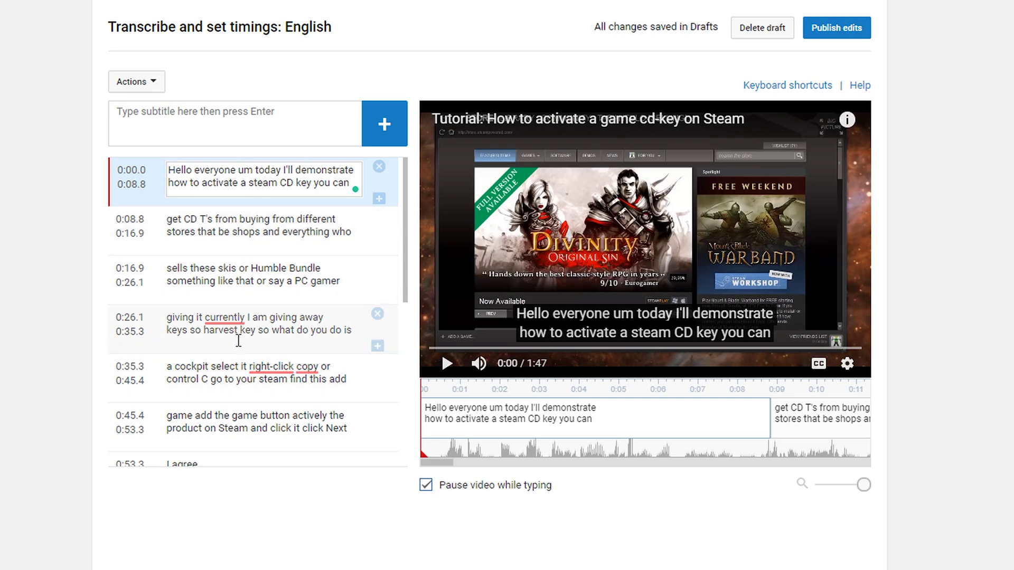
# - Move the playhead to about 0:09 and shorten the second caption, "get CD T's from buying from different", to end at 0:10.6
pyautogui.click(253, 328)
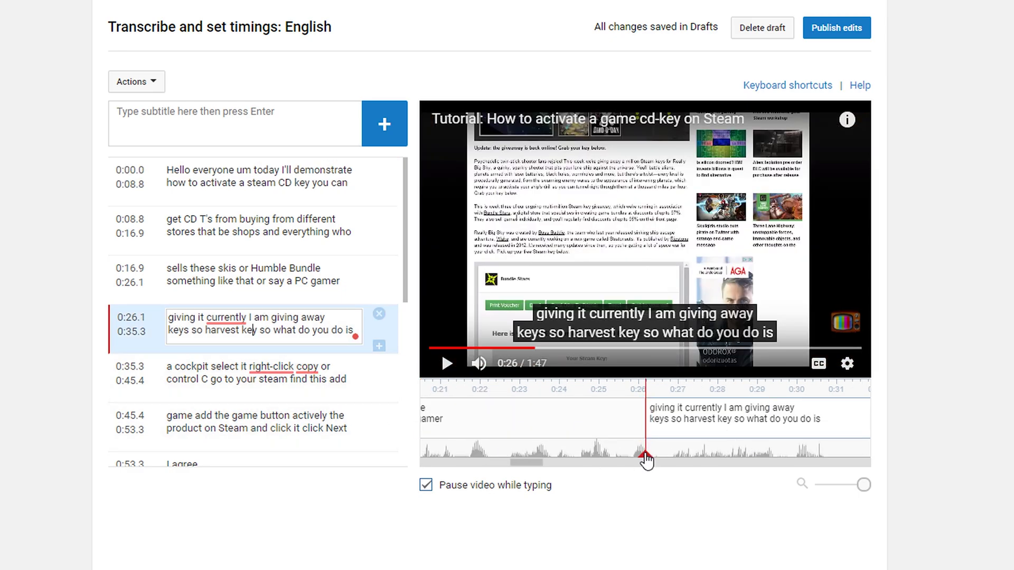
pyautogui.moveTo(645, 455); pyautogui.dragTo(473, 468)
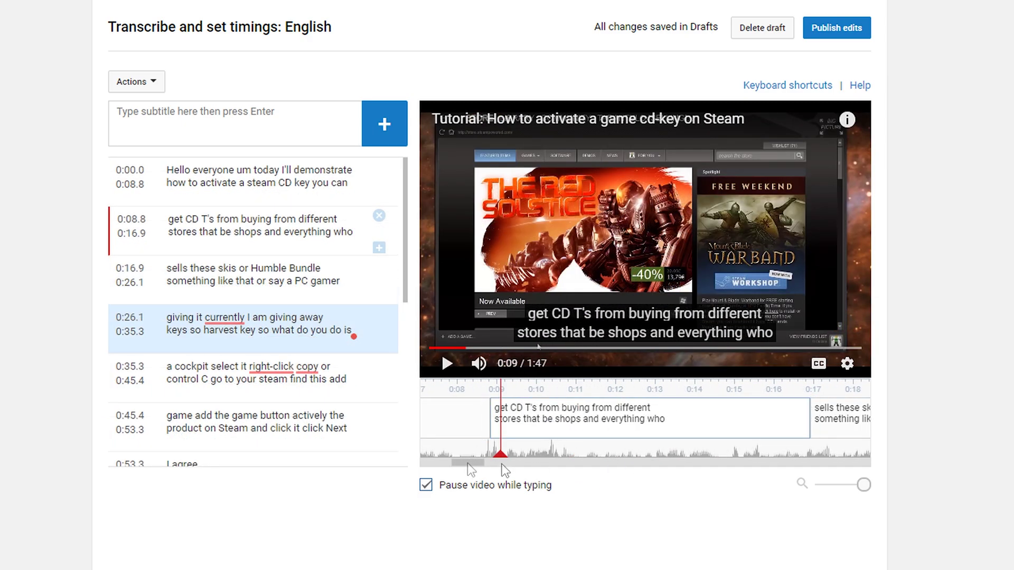
pyautogui.moveTo(587, 419)
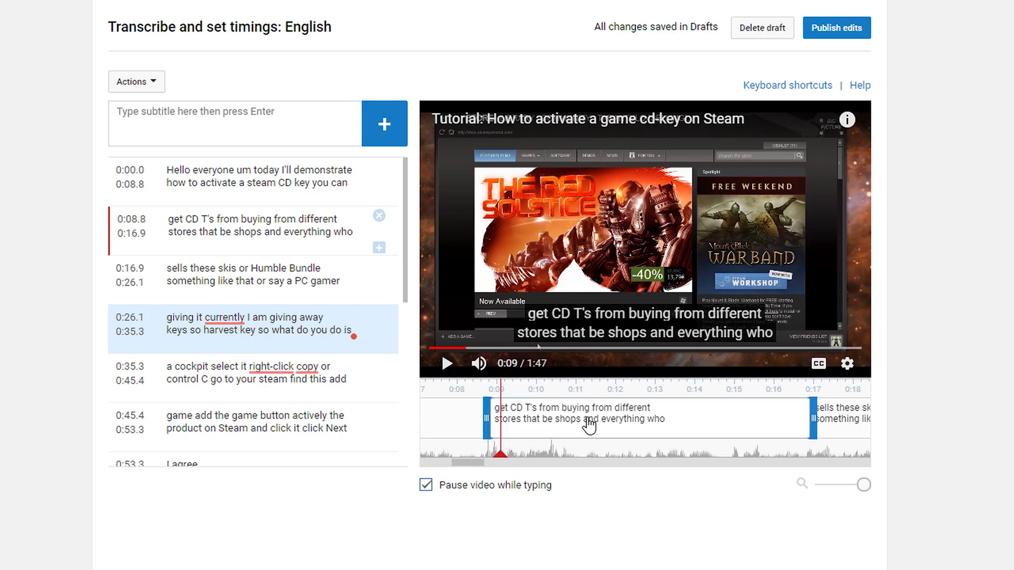
pyautogui.moveTo(808, 419); pyautogui.dragTo(562, 438)
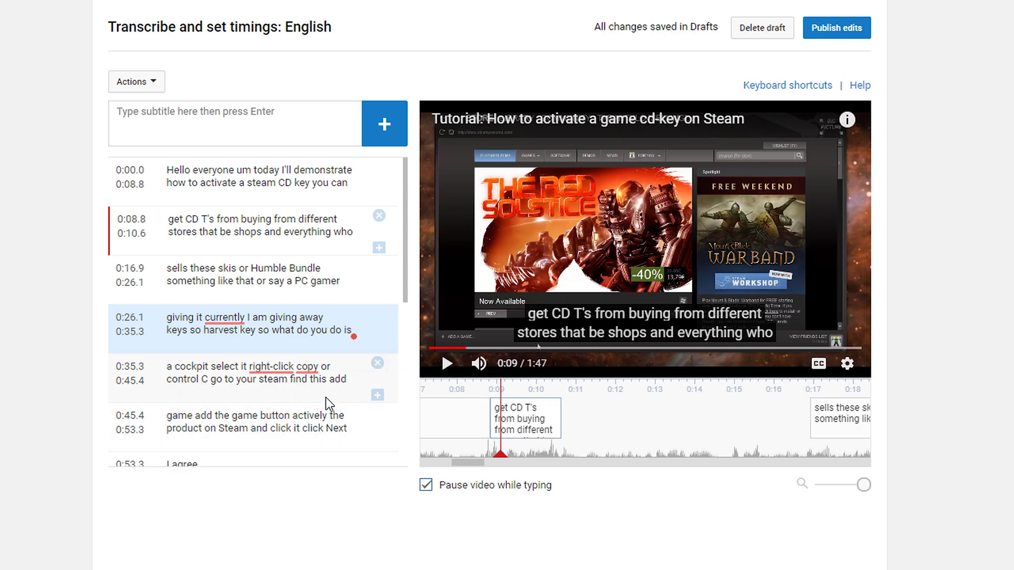
pyautogui.click(223, 235)
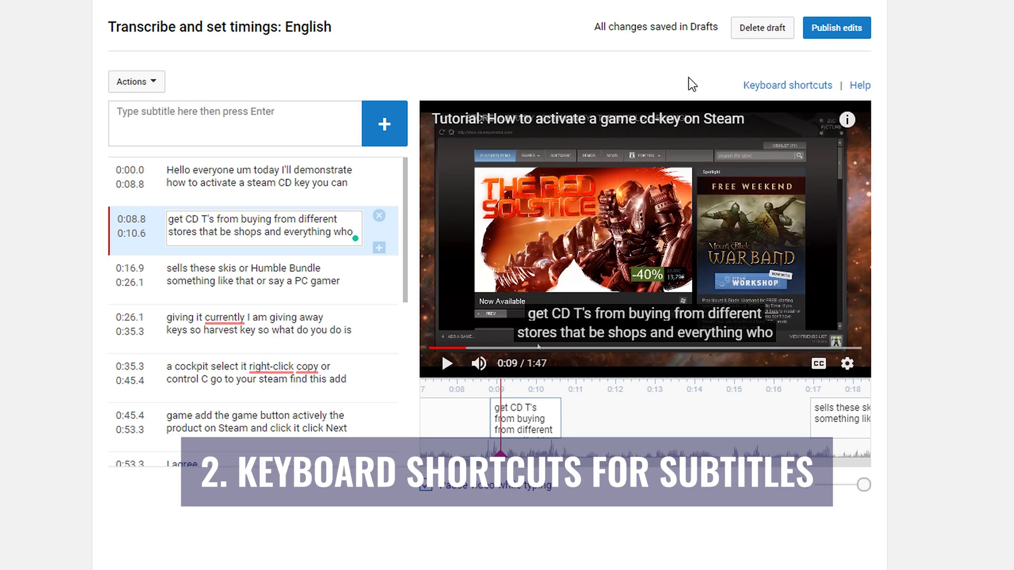
# - Look up the subtitle editor's keyboard shortcuts and play the video from about 0:05 to 0:09
pyautogui.click(756, 88)
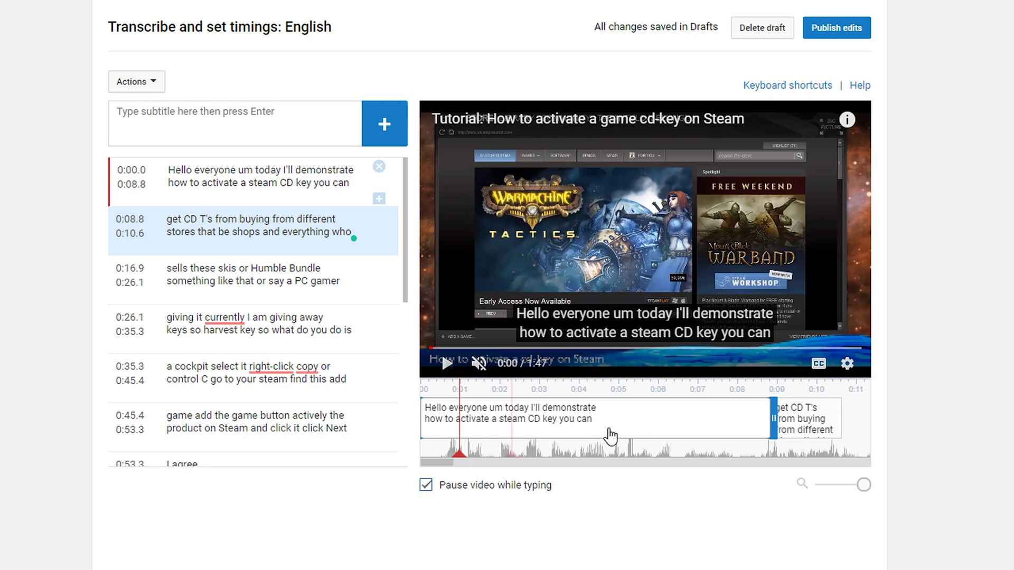
pyautogui.moveTo(512, 457); pyautogui.dragTo(646, 461)
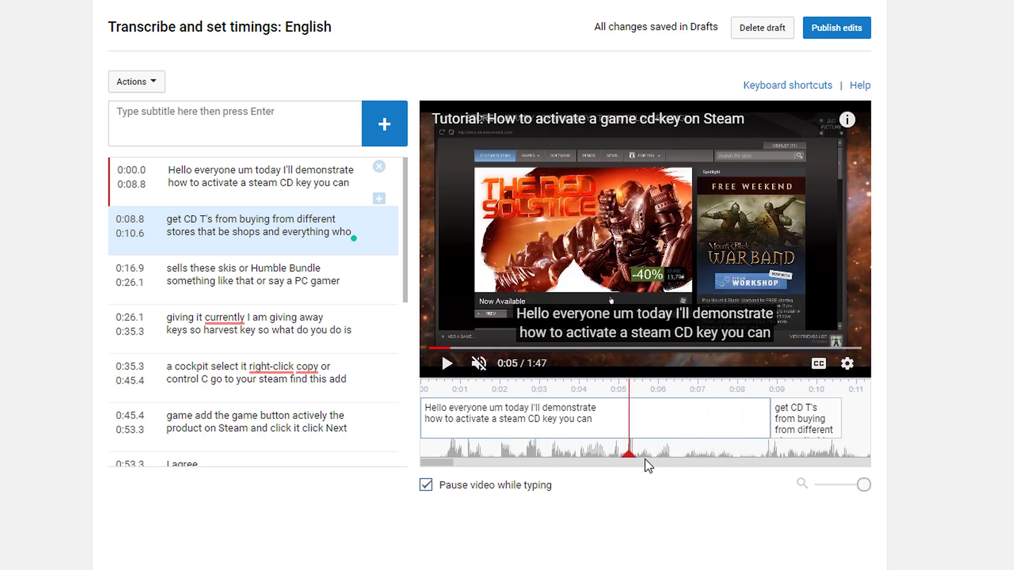
pyautogui.hotkey('shift', 'space')
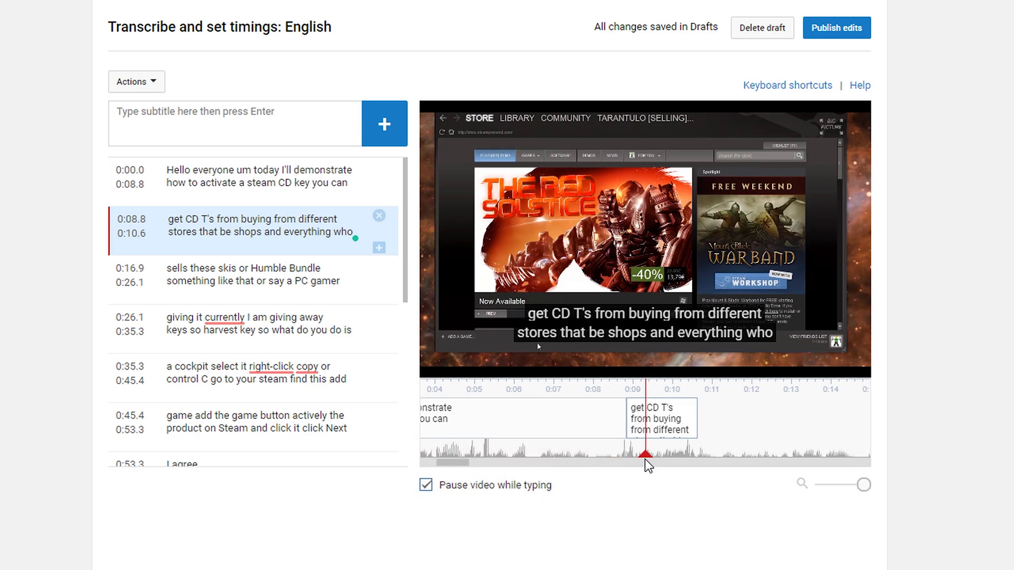
pyautogui.hotkey('shift', 'space')
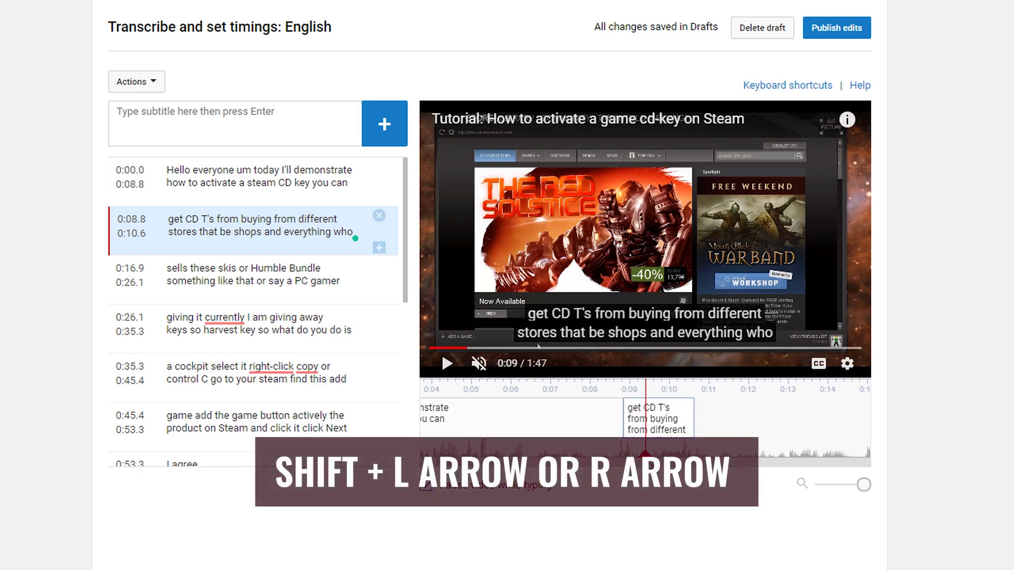
# - Skip the video playback backward and forward repeatedly around the boundary between the first and second captions
pyautogui.hotkey('shift', 'Left')
pyautogui.hotkey('shift', 'Left')
pyautogui.hotkey('shift', 'Left')
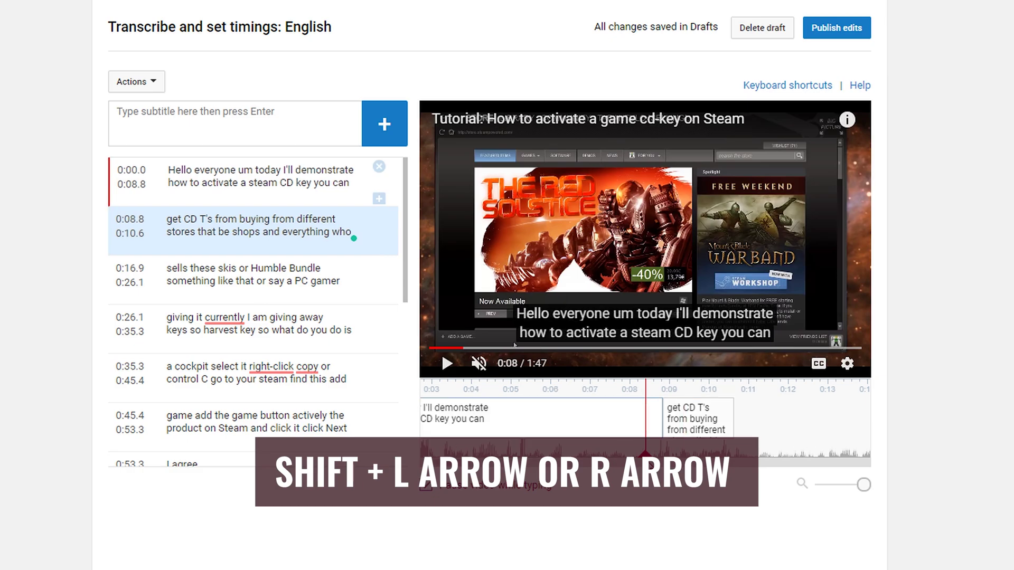
pyautogui.hotkey('shift', 'Right')
pyautogui.hotkey('shift', 'Right')
pyautogui.hotkey('shift', 'Right')
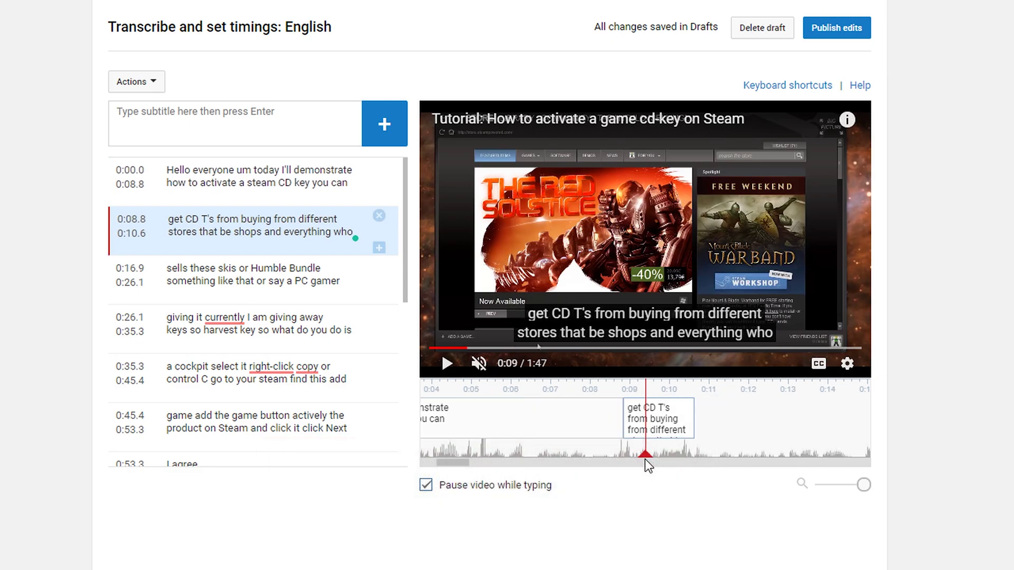
pyautogui.hotkey('shift', 'Left')
pyautogui.hotkey('shift', 'Left')
pyautogui.hotkey('shift', 'Left')
pyautogui.hotkey('shift', 'Right')
pyautogui.hotkey('shift', 'Right')
pyautogui.hotkey('shift', 'Left')
pyautogui.hotkey('shift', 'Left')
pyautogui.hotkey('shift', 'Left')
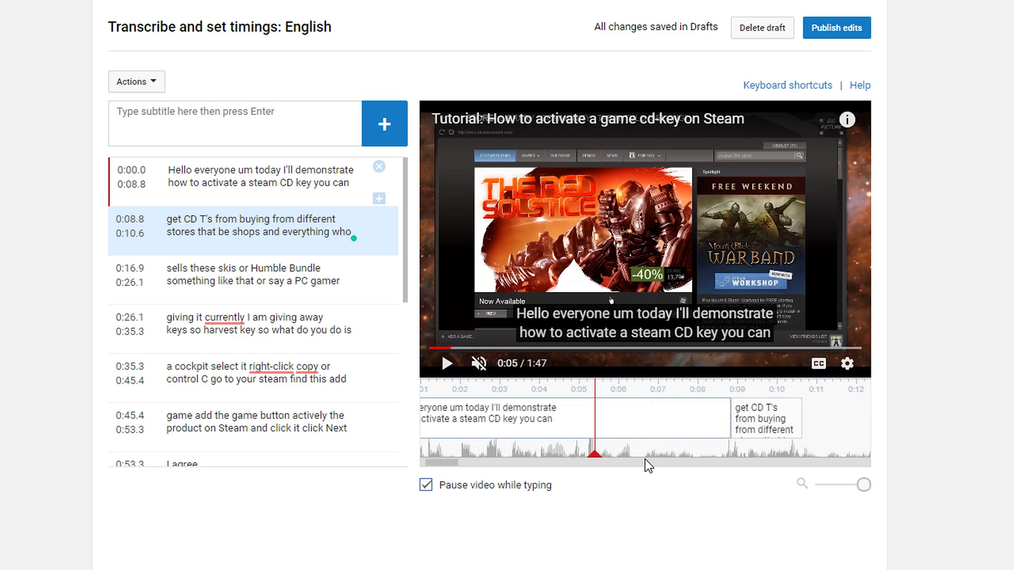
pyautogui.hotkey('shift', 'Right')
pyautogui.hotkey('shift', 'Right')
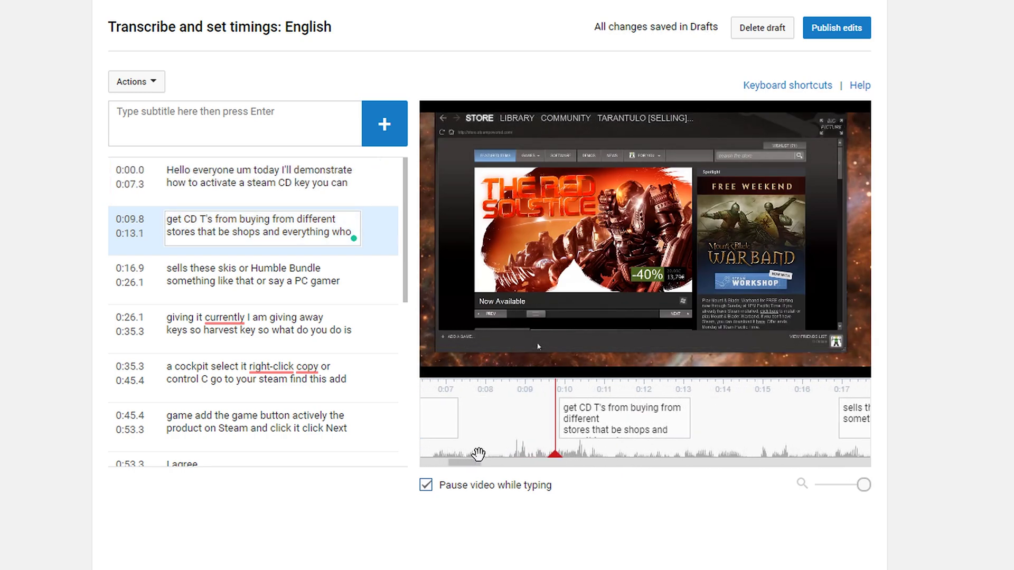
# - Pause playback at the second caption and capitalise its first word so it reads "Get"
pyautogui.hotkey('shift', 'space')
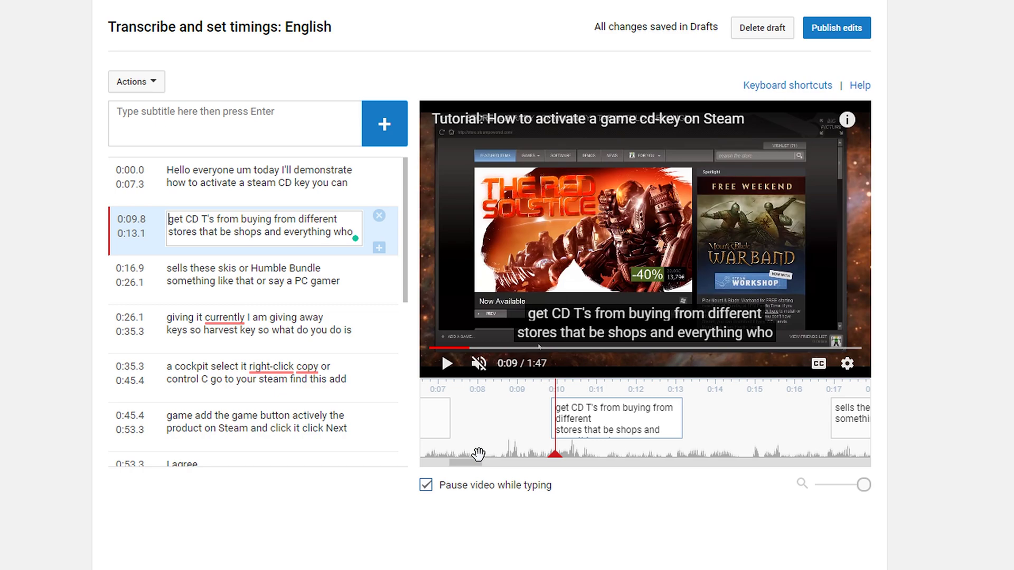
pyautogui.press('BackSpace')
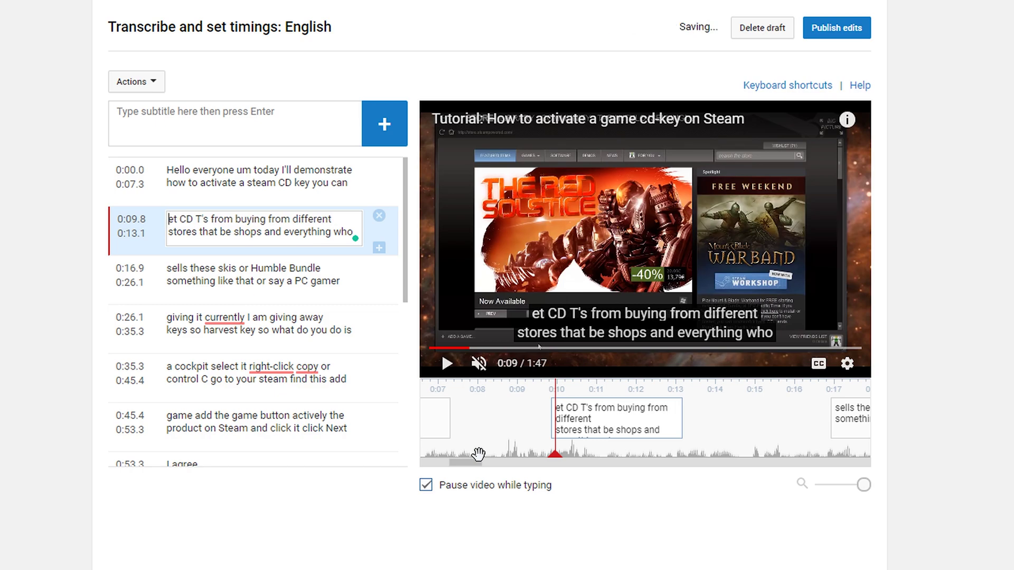
pyautogui.write('G')
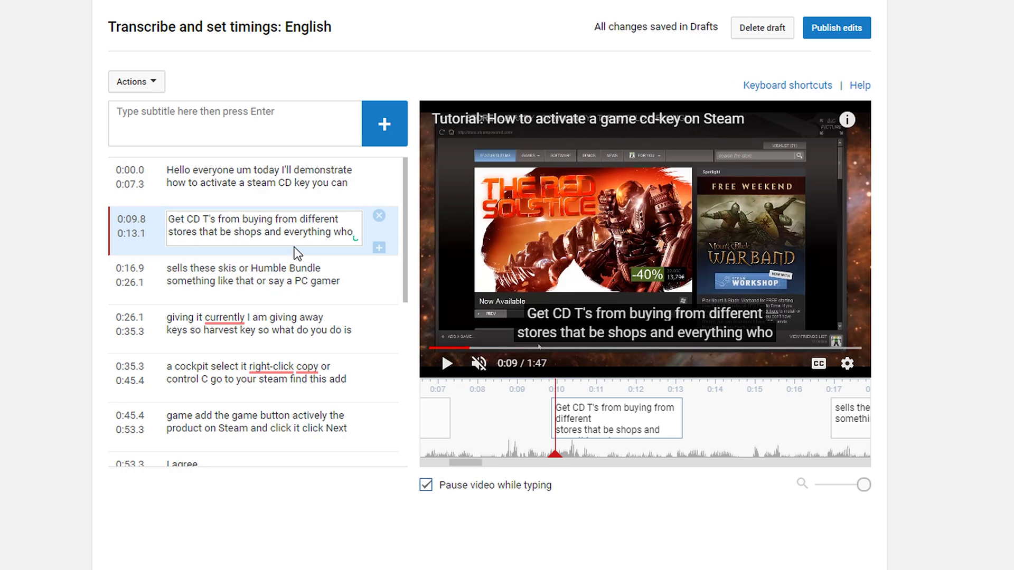
# - Jump back and forth between neighbouring captions, starting from the second caption
pyautogui.moveTo(623, 433)
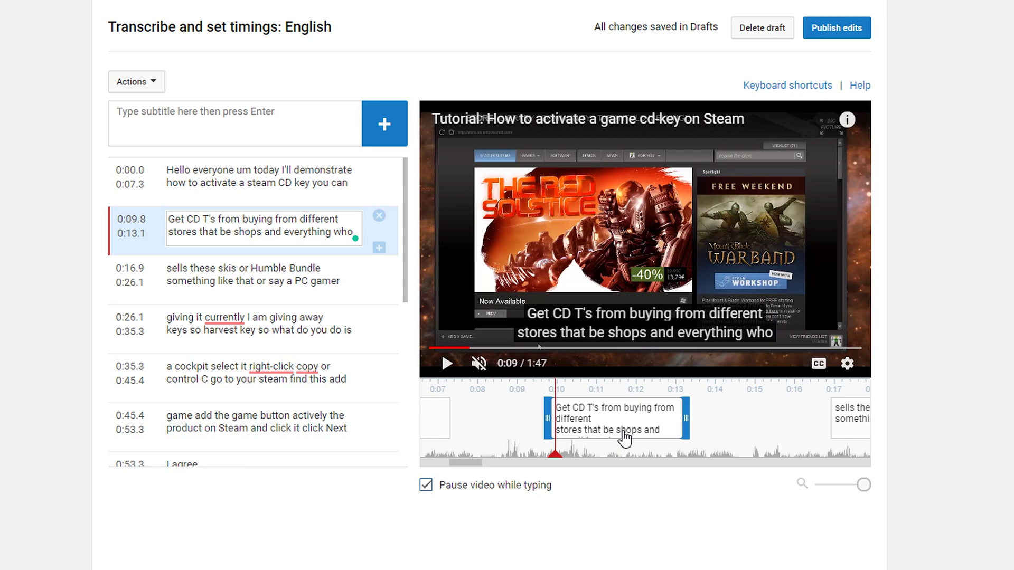
pyautogui.hotkey('shift', 'Down')
pyautogui.hotkey('shift', 'Down')
pyautogui.hotkey('shift', 'Up')
pyautogui.hotkey('shift', 'Up')
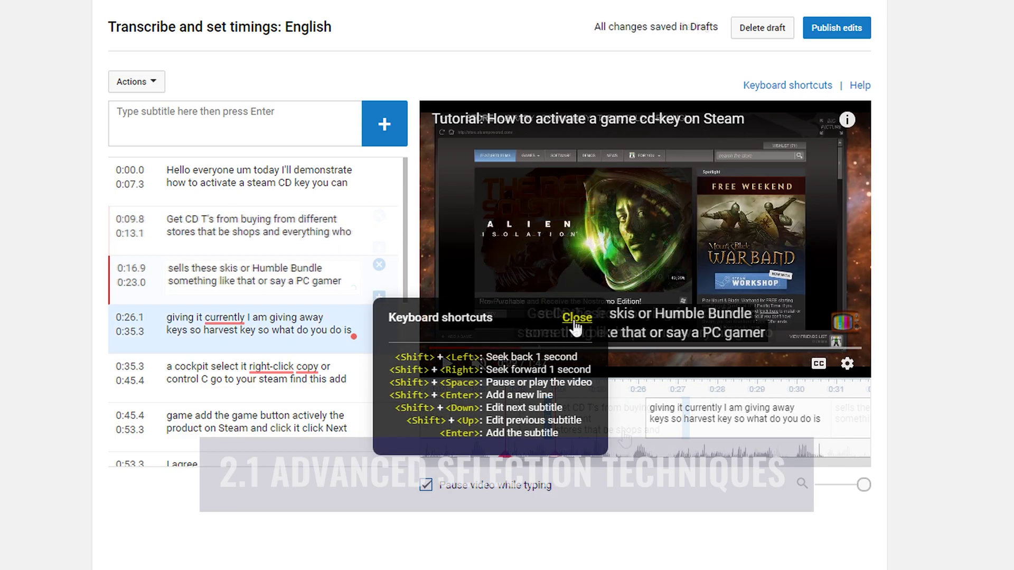
pyautogui.click(575, 319)
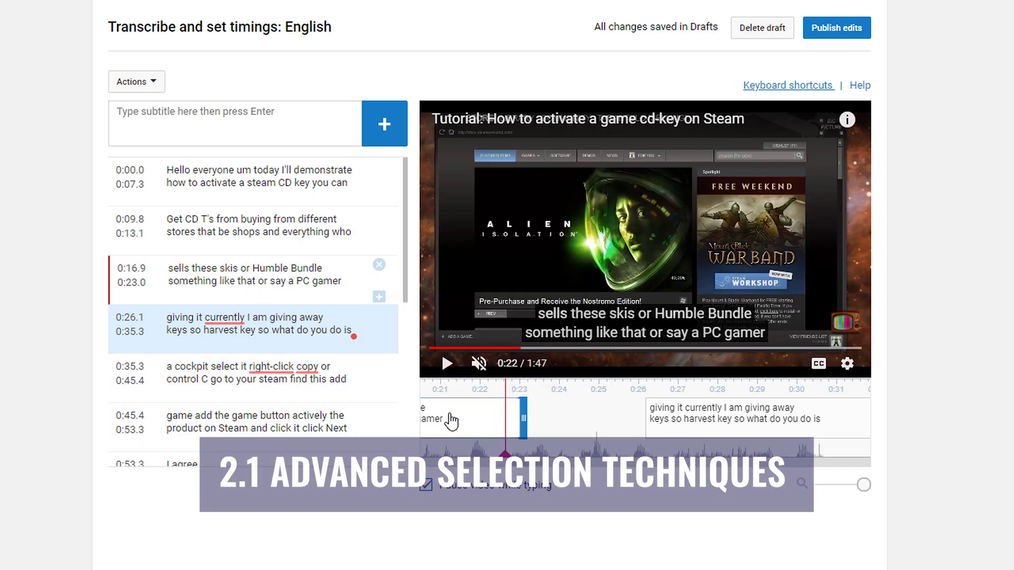
# - Shorten the first caption, "Hello everyone um today I'll demonstrate", to end at 0:05.4
pyautogui.click(194, 171)
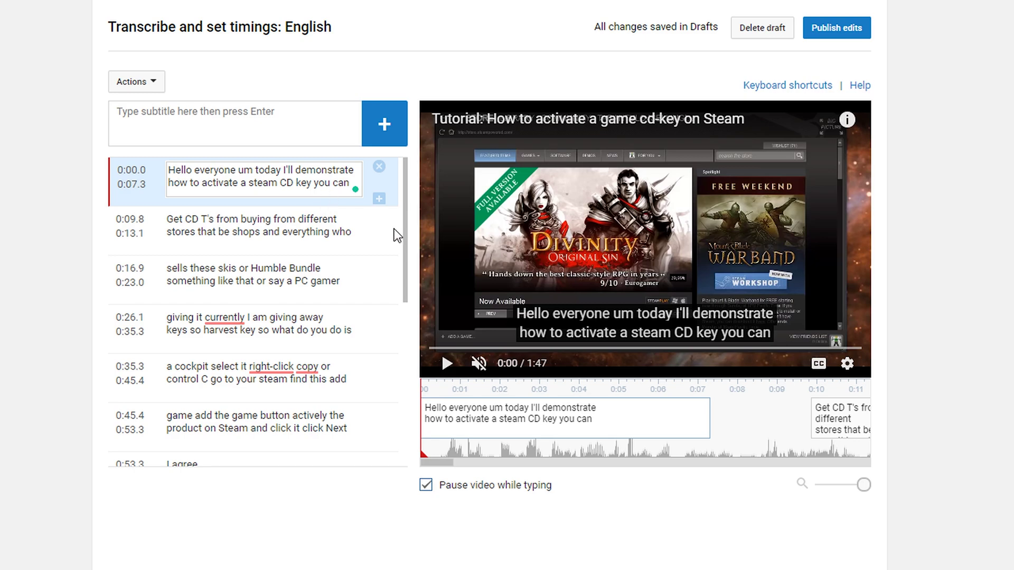
pyautogui.moveTo(710, 420); pyautogui.dragTo(639, 431)
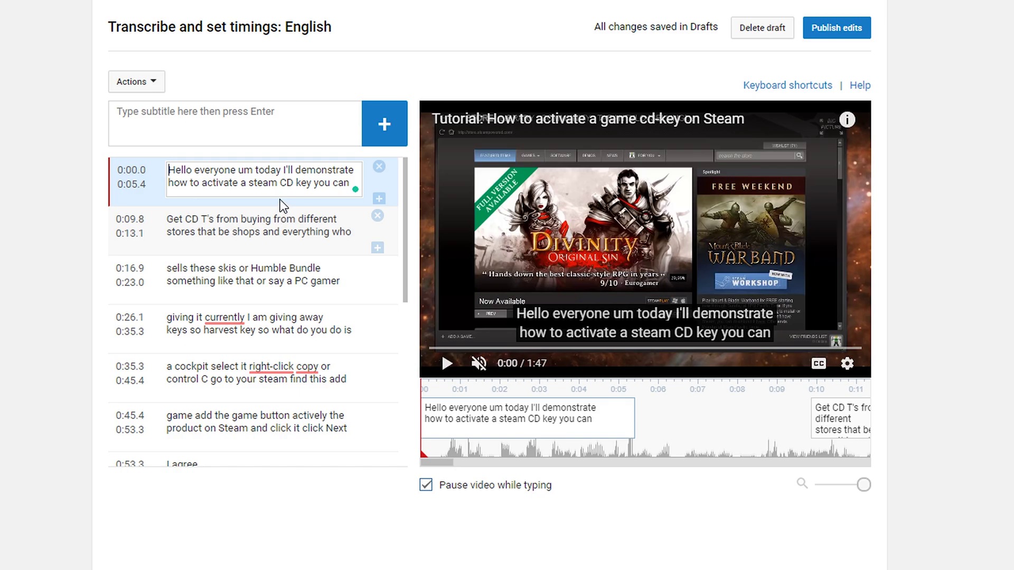
# - Switch from the first caption to the second and back, placing the text cursor before "Hello"
pyautogui.moveTo(280, 183); pyautogui.dragTo(344, 185)
pyautogui.click(316, 183)
pyautogui.click(204, 245)
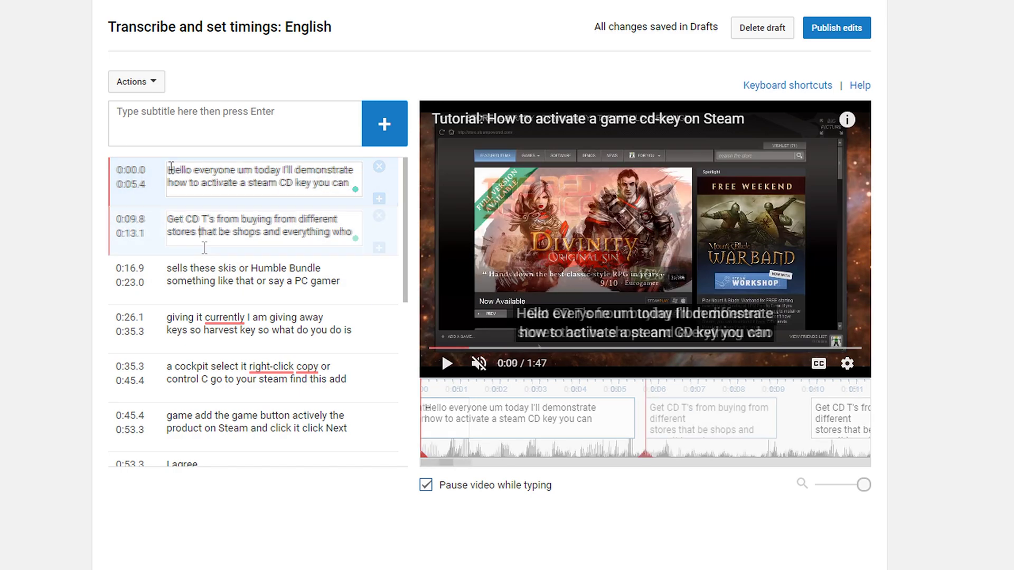
pyautogui.click(169, 173)
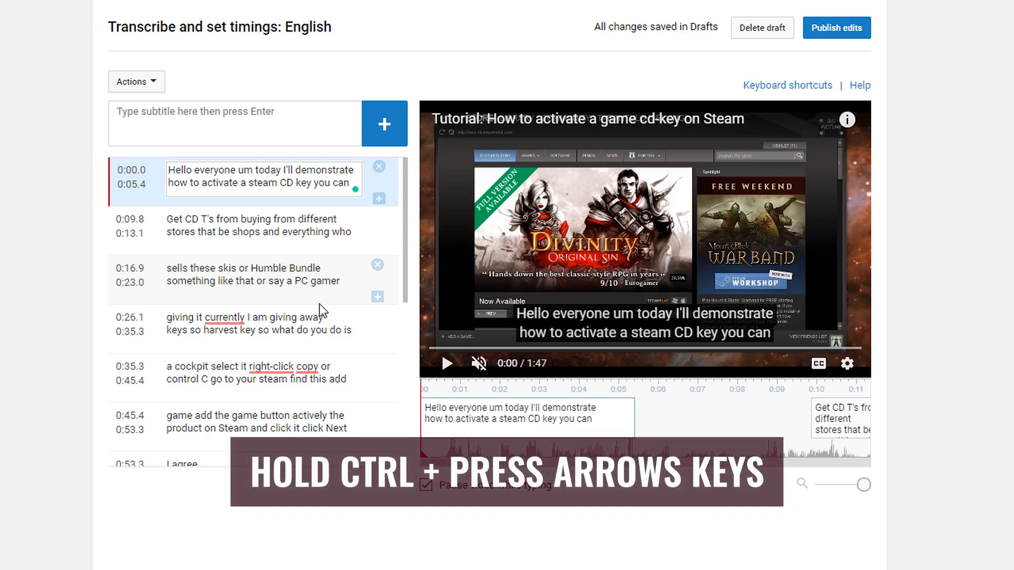
# - Cut "CD key you can" from the end of the first caption, leaving "how to activate a steam" on its second line
pyautogui.hotkey('ctrl', 'Right')
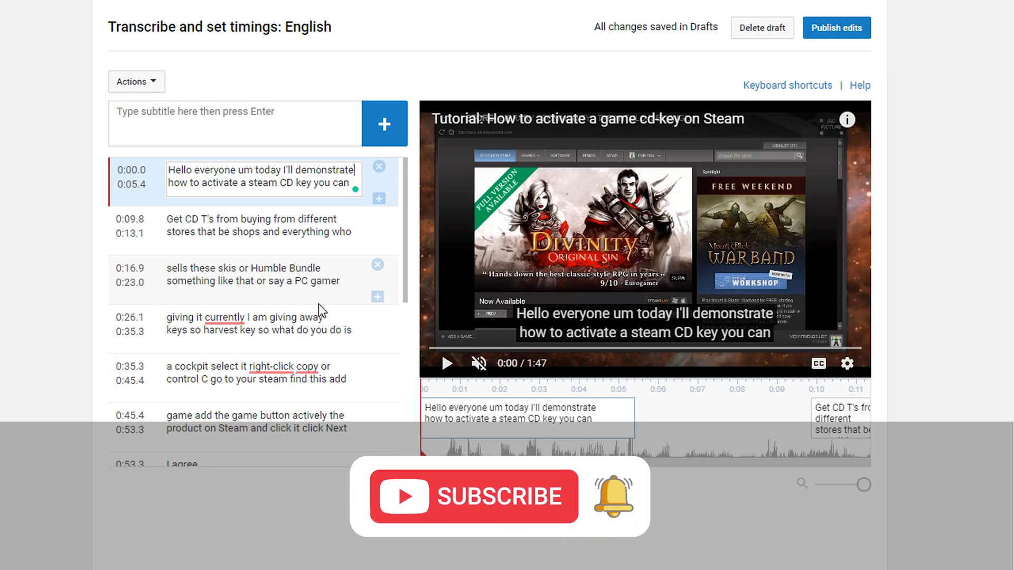
pyautogui.press('Down')
pyautogui.hotkey('ctrl', 'Left')
pyautogui.hotkey('ctrl', 'Left')
pyautogui.hotkey('ctrl', 'Left')
pyautogui.hotkey('ctrl', 'Left')
pyautogui.hotkey('ctrl', 'Left')
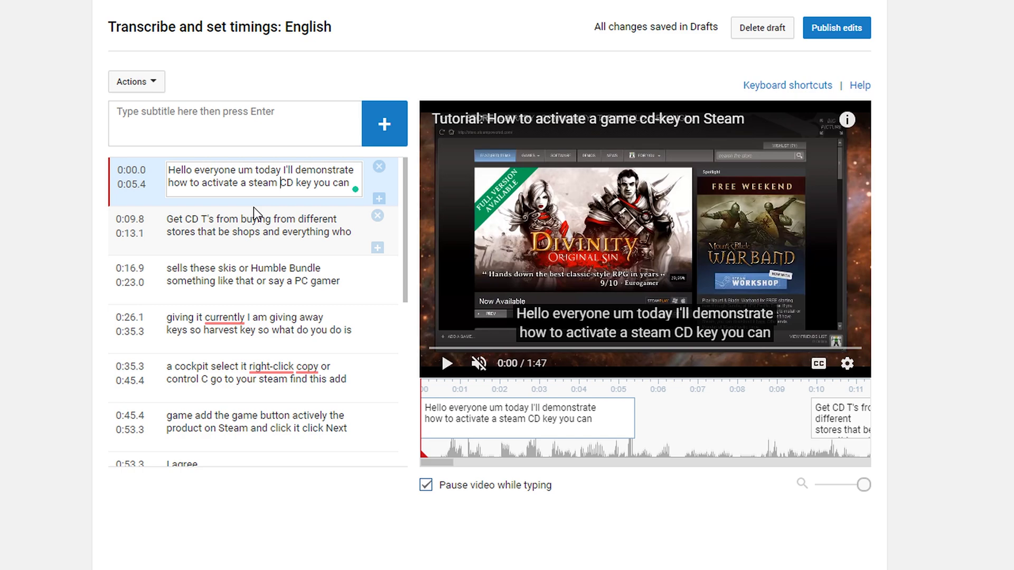
pyautogui.hotkey('ctrl', 'Right')
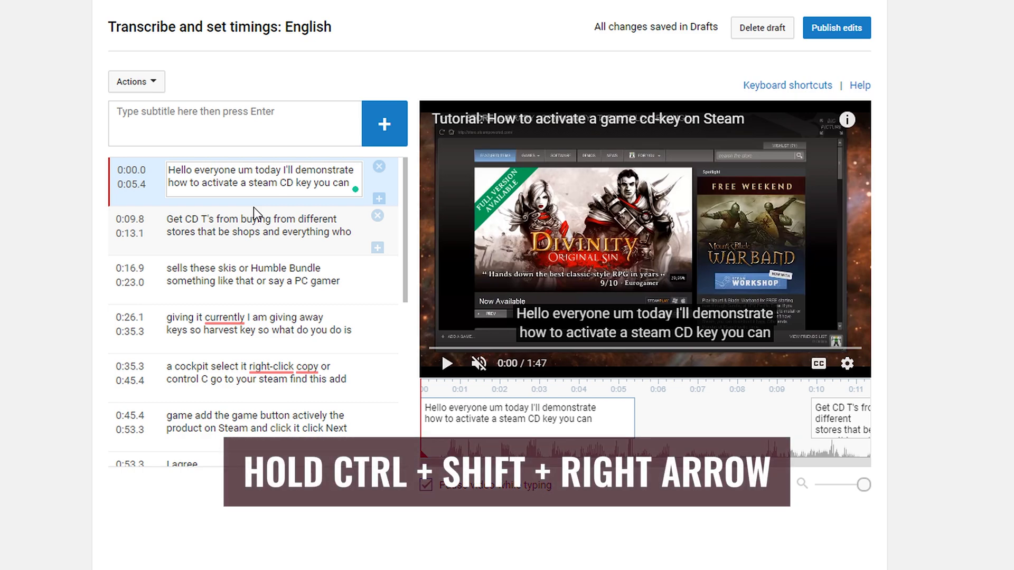
pyautogui.hotkey('ctrl', 'shift', 'Right')
pyautogui.hotkey('ctrl', 'shift', 'Right')
pyautogui.hotkey('ctrl', 'shift', 'Right')
pyautogui.hotkey('ctrl', 'shift', 'Right')
pyautogui.hotkey('ctrl', 'c')
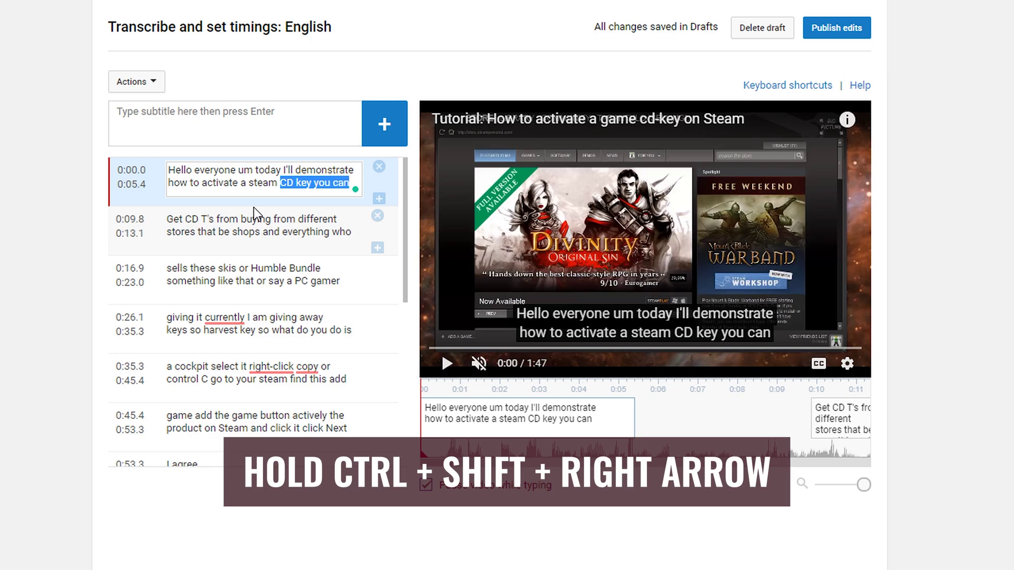
pyautogui.press('BackSpace')
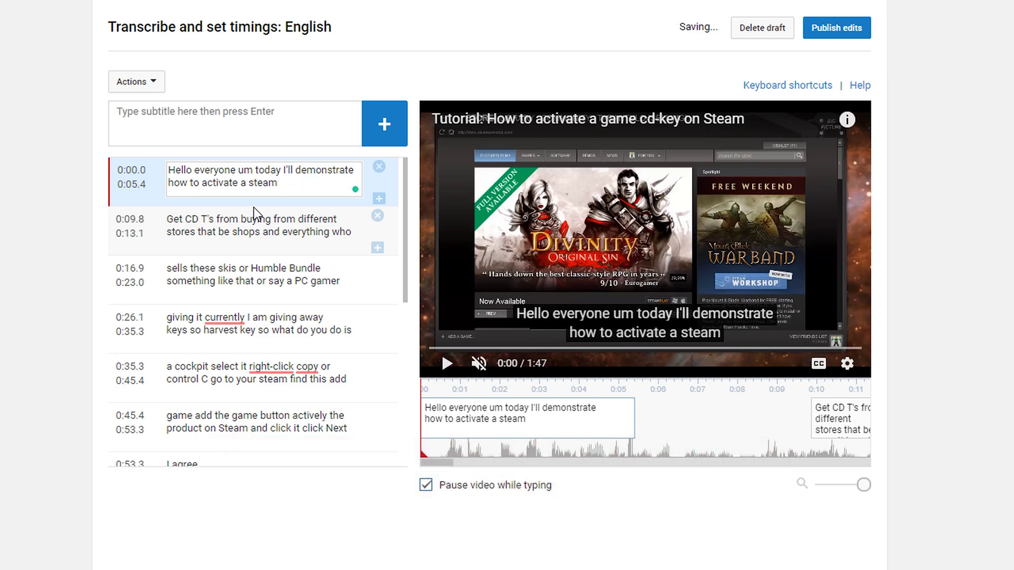
# - Paste "CD key you can" at the start of the second caption and add a period and space before "Get"
pyautogui.press('Tab')
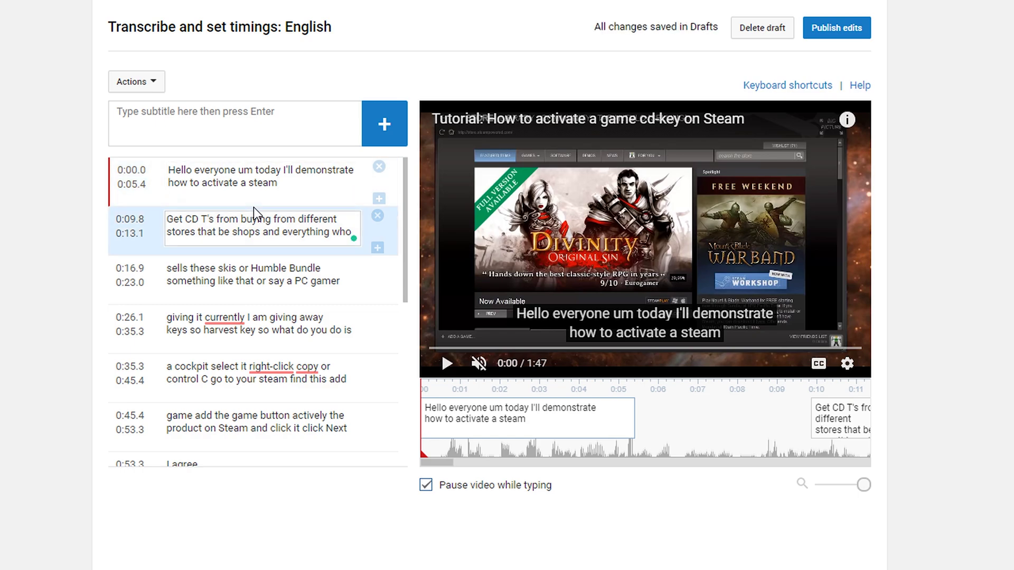
pyautogui.hotkey('ctrl', 'v')
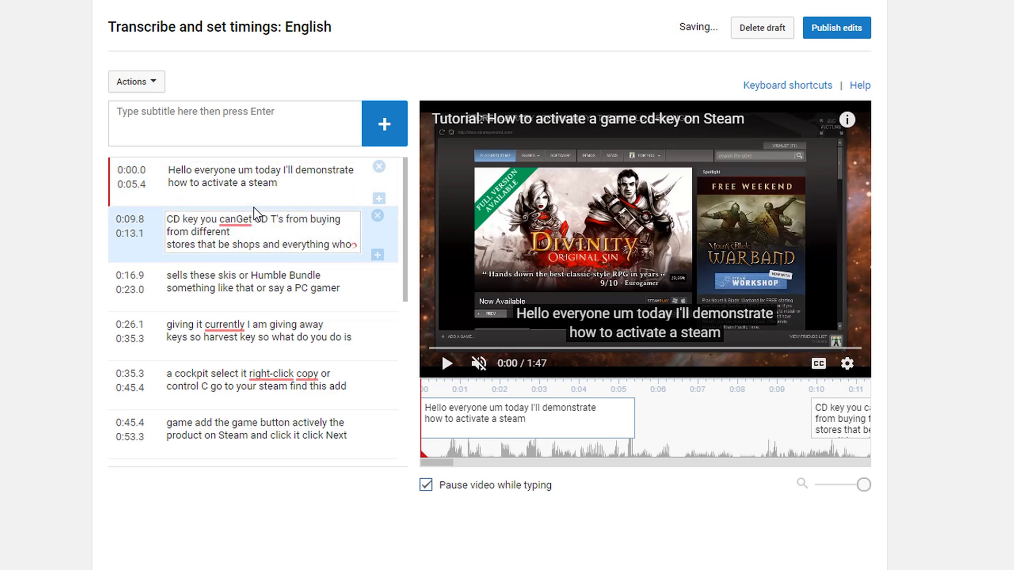
pyautogui.write('.')
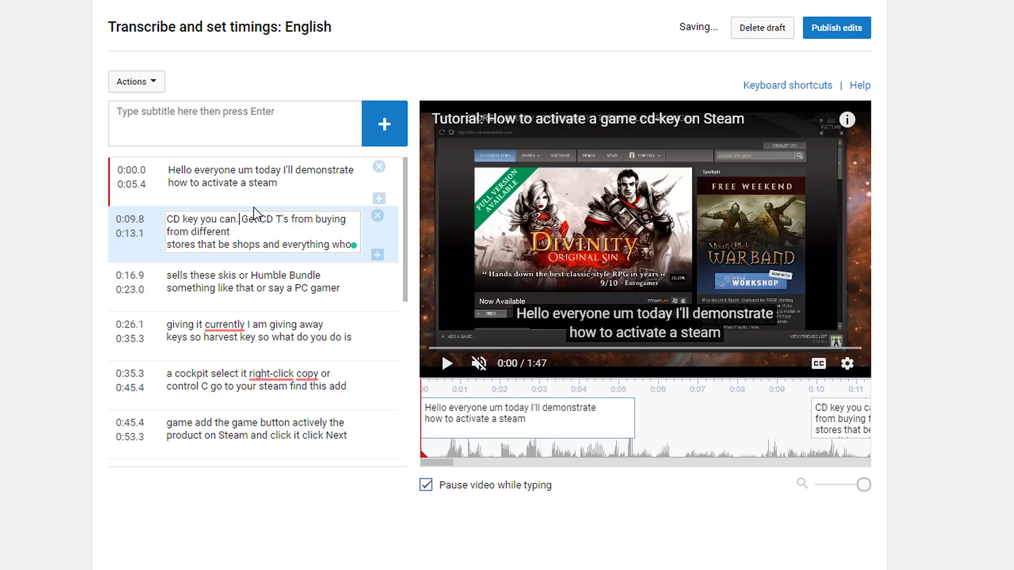
# - Jump up to the first caption, down through the following captions, and back up to the first
pyautogui.hotkey('shift', 'Up')
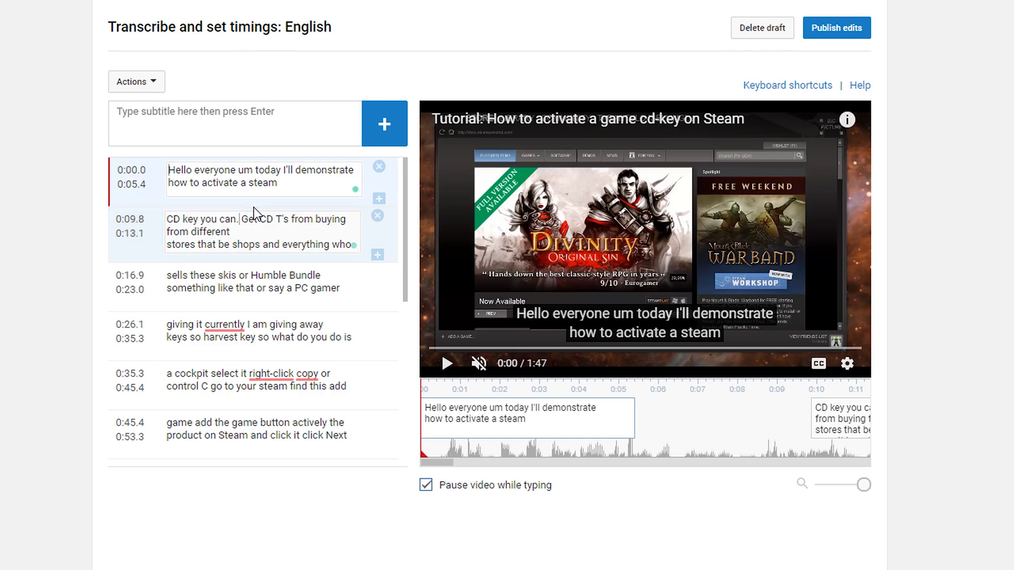
pyautogui.hotkey('shift', 'Down')
pyautogui.hotkey('shift', 'Down')
pyautogui.hotkey('shift', 'Down')
pyautogui.hotkey('shift', 'Up')
pyautogui.hotkey('shift', 'Up')
pyautogui.hotkey('shift', 'Up')
# - Cut "CD key you can." from the start of the second caption and return to the first caption
pyautogui.press('Tab')
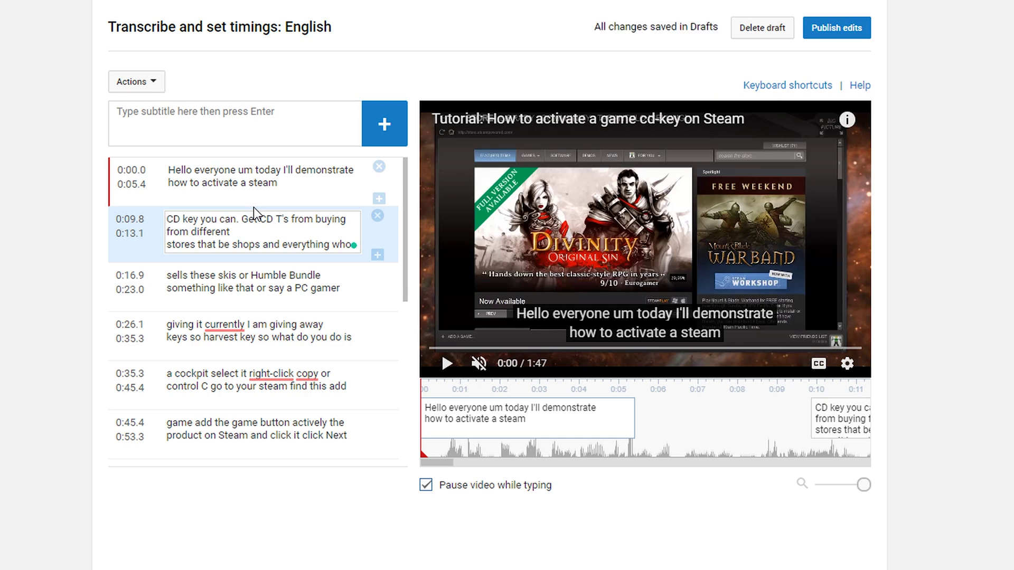
pyautogui.hotkey('ctrl', 'shift', 'Right')
pyautogui.hotkey('ctrl', 'shift', 'Right')
pyautogui.hotkey('ctrl', 'shift', 'Right')
pyautogui.hotkey('ctrl', 'shift', 'Right')
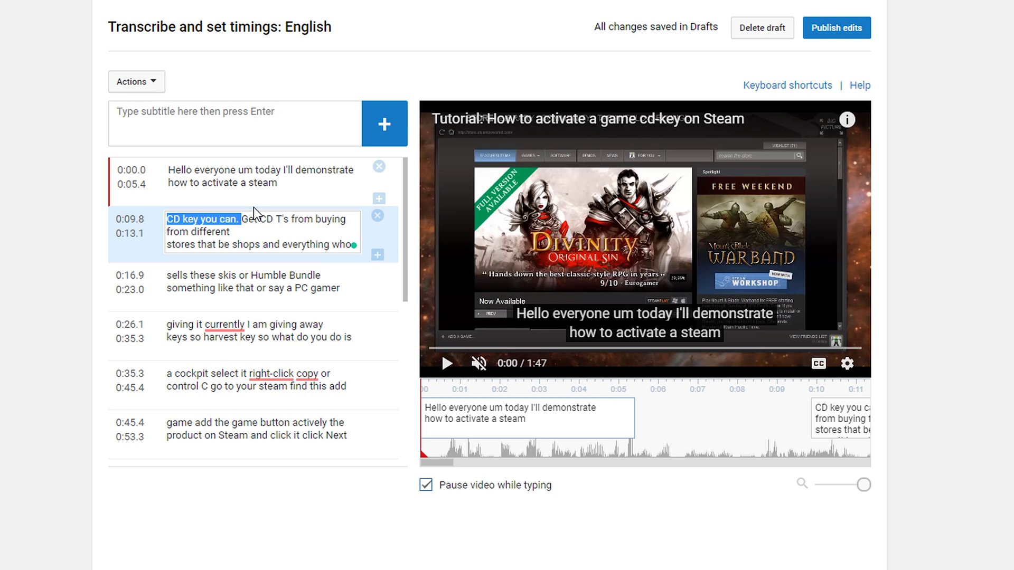
pyautogui.press('BackSpace')
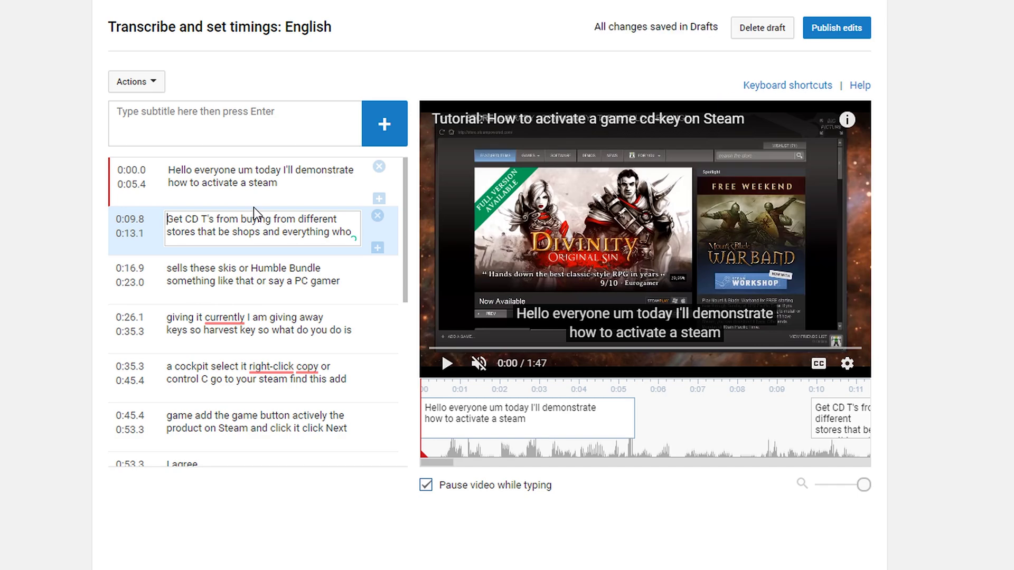
pyautogui.hotkey('shift', 'Up')
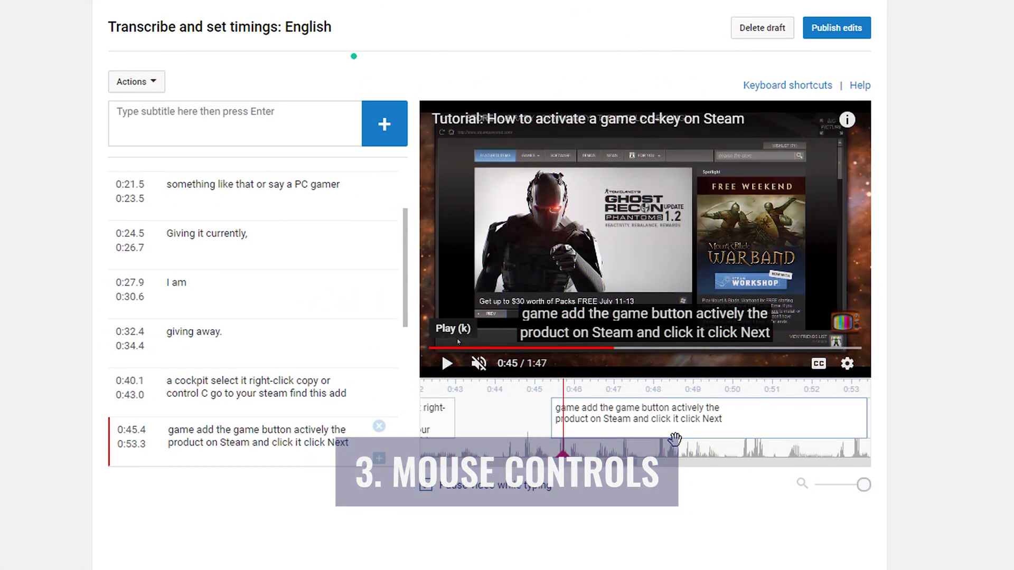
# - Shift the caption "game add the game button actively the" earlier to end at 0:52.7 and set its start to 0:46.2
pyautogui.click(501, 449)
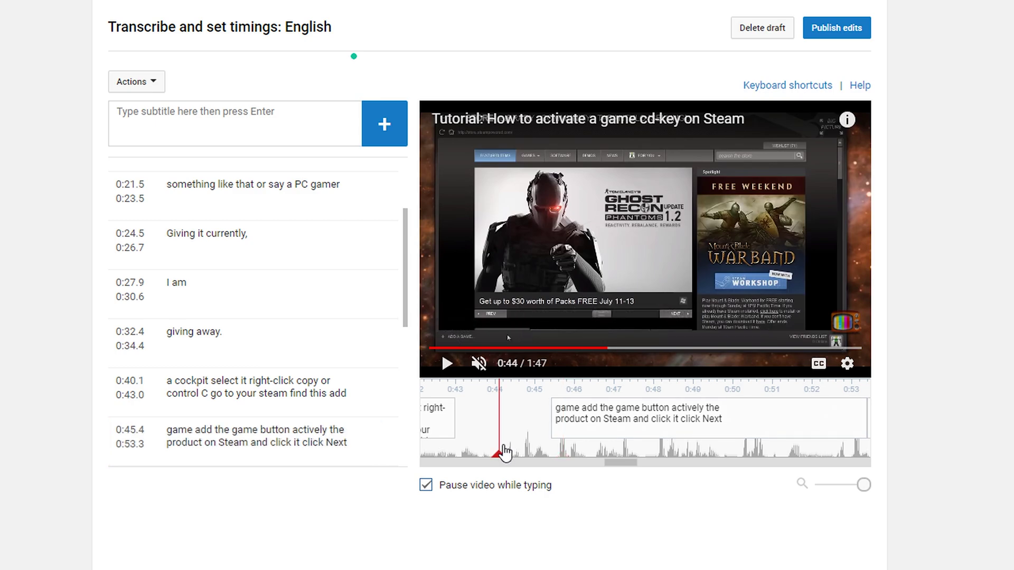
pyautogui.moveTo(500, 457)
pyautogui.mouseDown()
pyautogui.moveTo(424, 449)
pyautogui.moveTo(654, 458)
pyautogui.moveTo(489, 456)
pyautogui.mouseUp()
pyautogui.moveTo(551, 421)
pyautogui.moveTo(551, 421)
pyautogui.mouseDown()
pyautogui.moveTo(494, 422)
pyautogui.moveTo(542, 425)
pyautogui.mouseUp()
pyautogui.moveTo(665, 424); pyautogui.dragTo(644, 425)
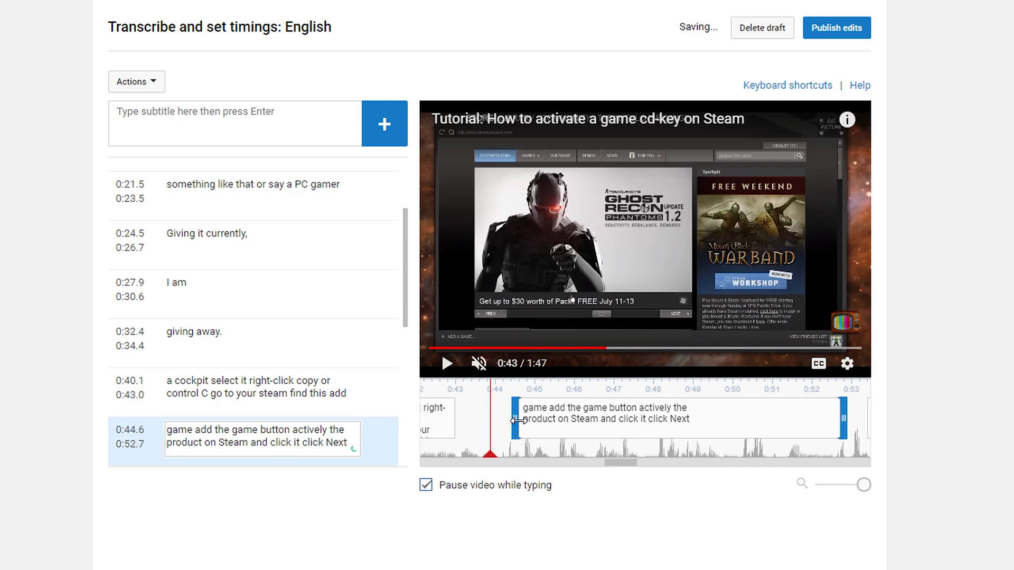
pyautogui.moveTo(517, 421); pyautogui.dragTo(580, 421)
# - Open the start and end times of the "a cockpit select it" and "game add the game button" captions to check those video positions
pyautogui.click(137, 395)
pyautogui.click(138, 382)
pyautogui.click(138, 396)
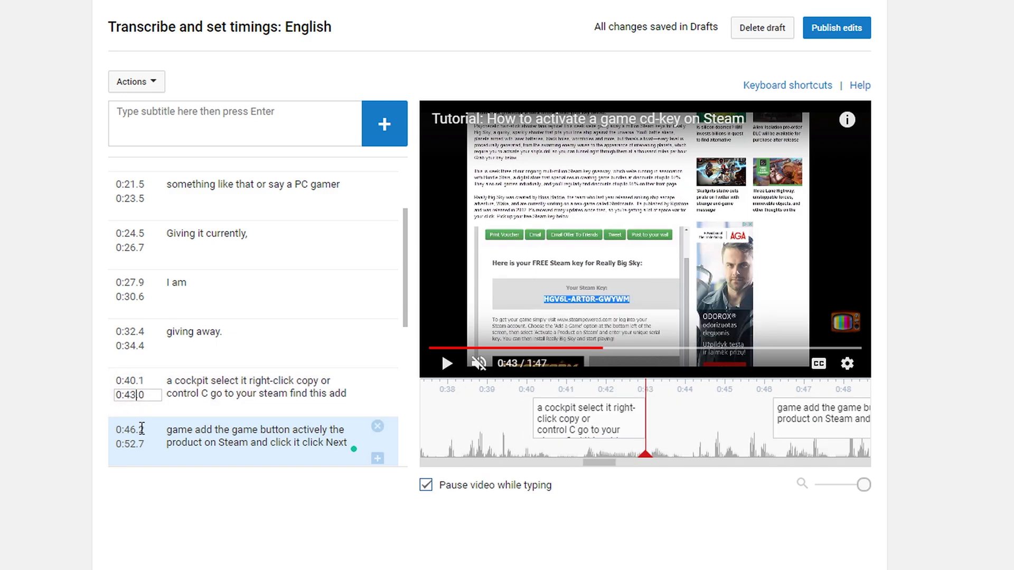
pyautogui.click(139, 430)
pyautogui.click(140, 444)
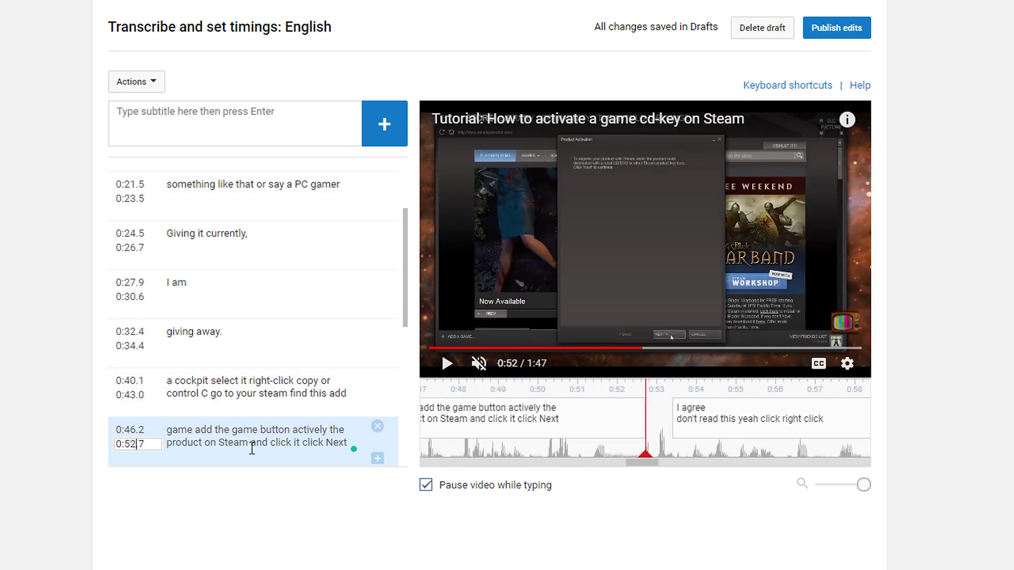
# - Scroll the timeline back and move the playhead to several positions around the "game add the game button" caption
pyautogui.click(649, 462)
pyautogui.moveTo(656, 463); pyautogui.dragTo(621, 461)
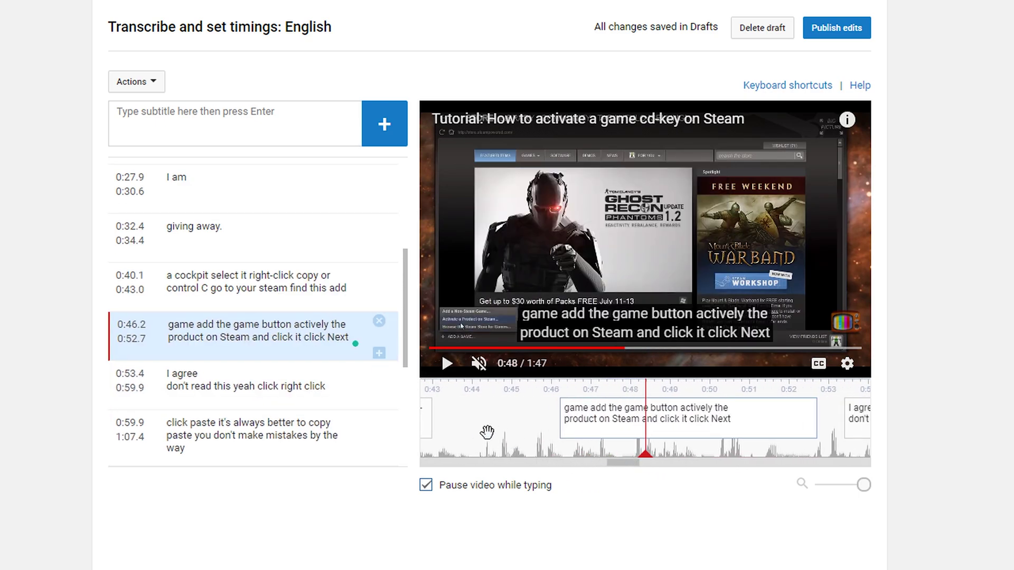
pyautogui.click(487, 438)
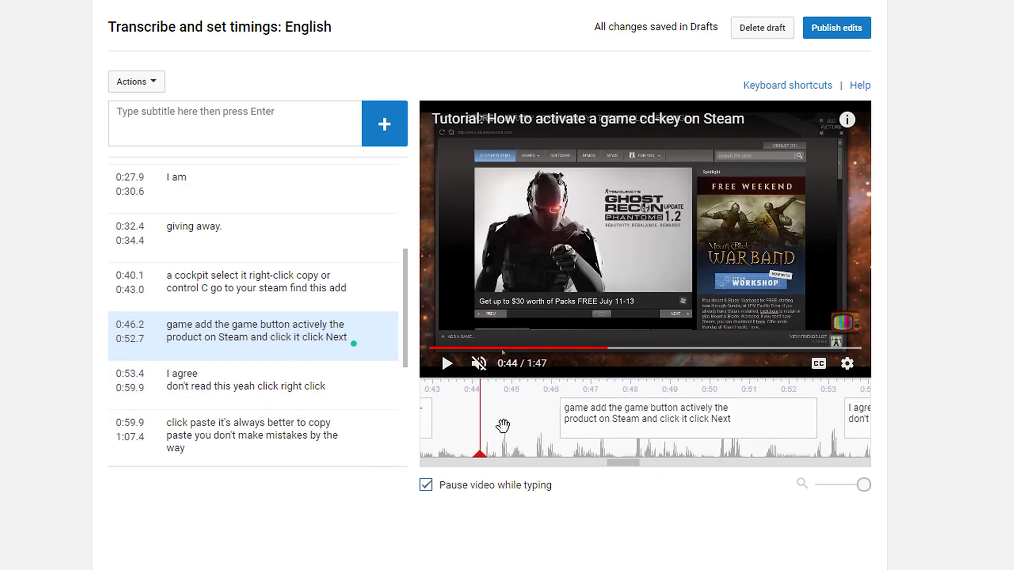
pyautogui.click(521, 423)
pyautogui.click(740, 450)
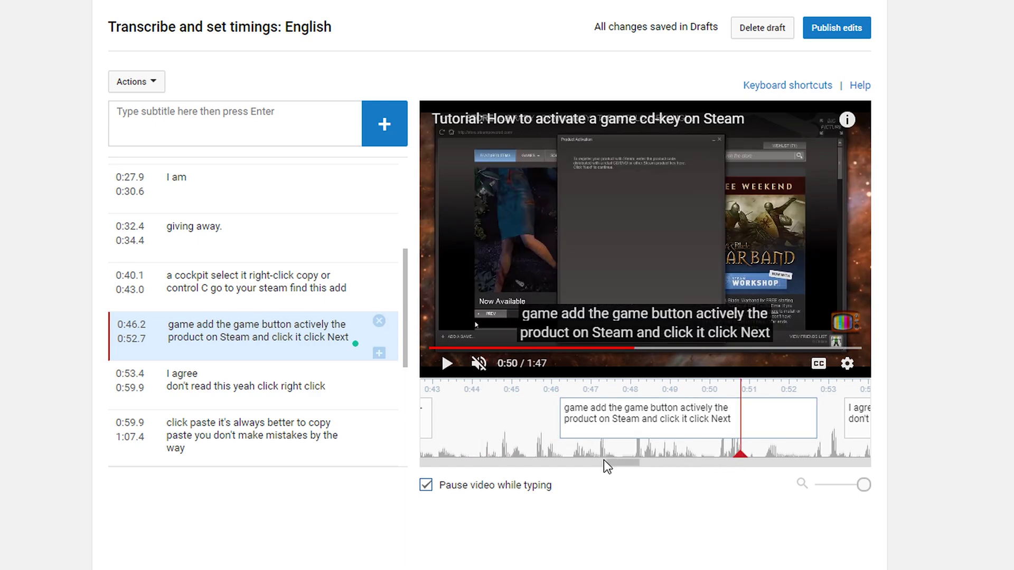
# - Browse the caption list by selecting several captions, finishing on "a cockpit select it right-click copy or"
pyautogui.click(271, 370)
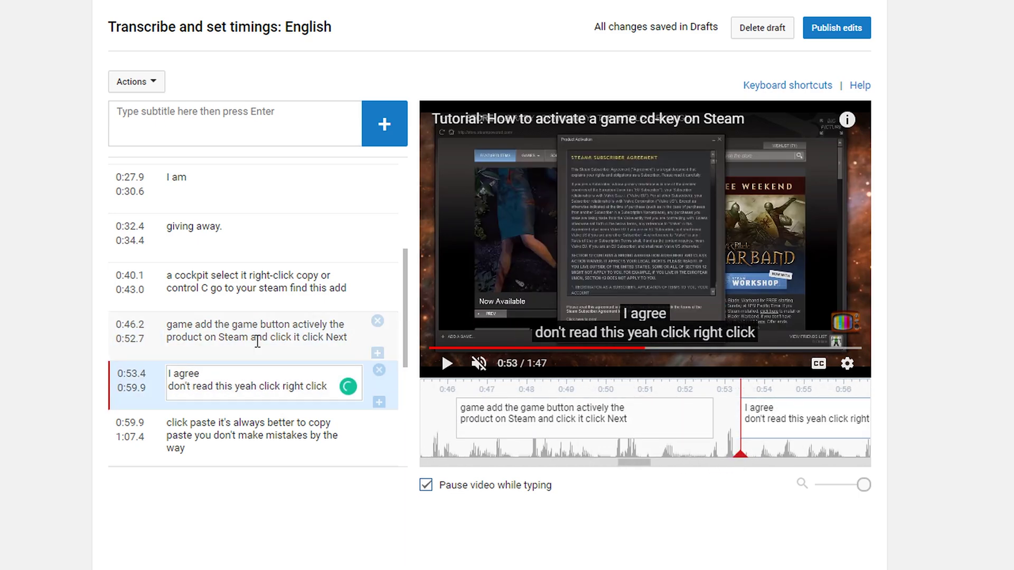
pyautogui.click(259, 288)
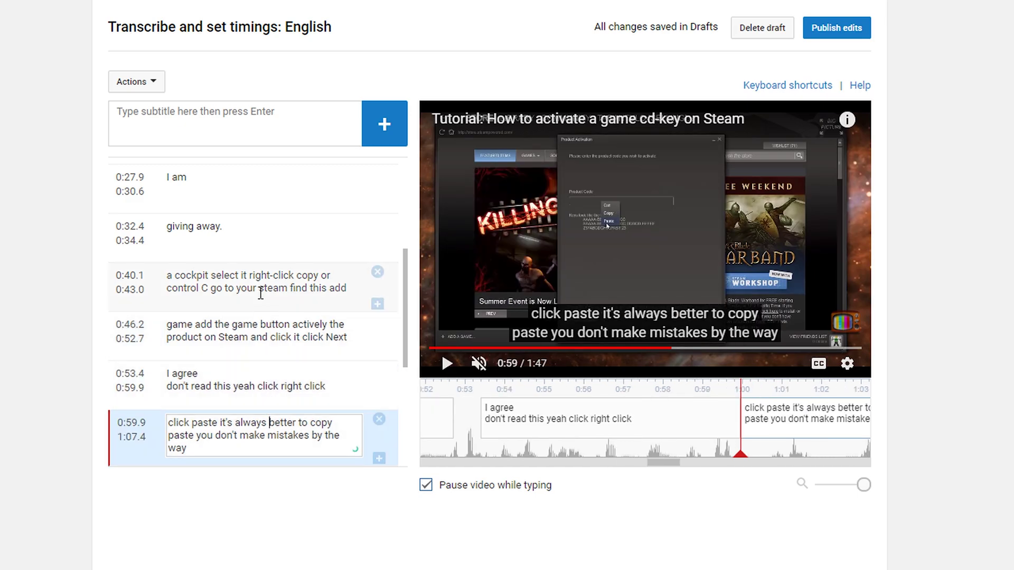
pyautogui.scroll(-4, 273, 296)
pyautogui.scroll(-2, 274, 299)
pyautogui.click(272, 325)
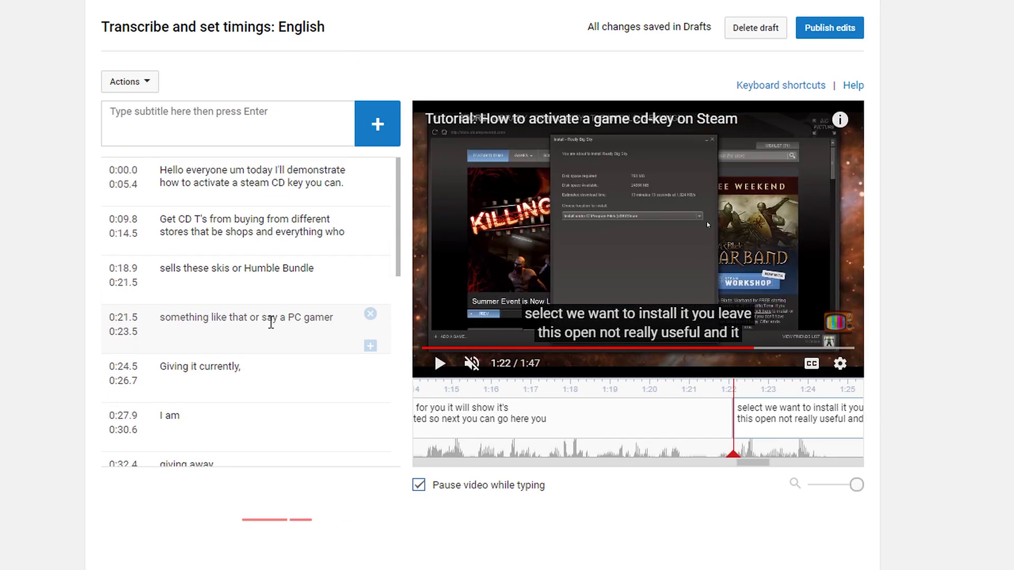
pyautogui.click(262, 284)
pyautogui.click(262, 329)
pyautogui.scroll(-3, 255, 344)
pyautogui.click(248, 332)
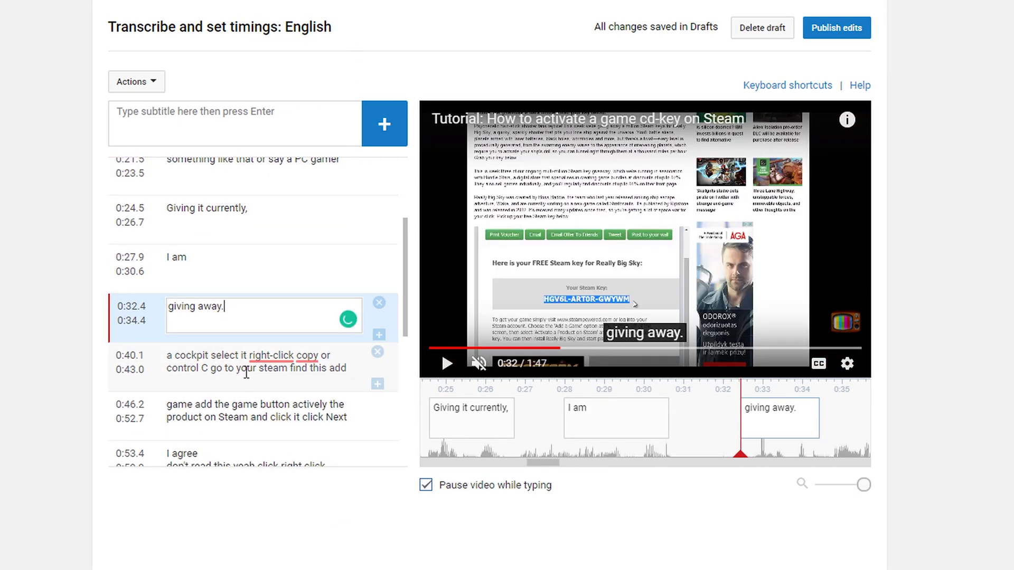
pyautogui.click(248, 372)
# - Place the playhead at about 0:37 on the timeline and scrub back to about 0:27
pyautogui.click(625, 438)
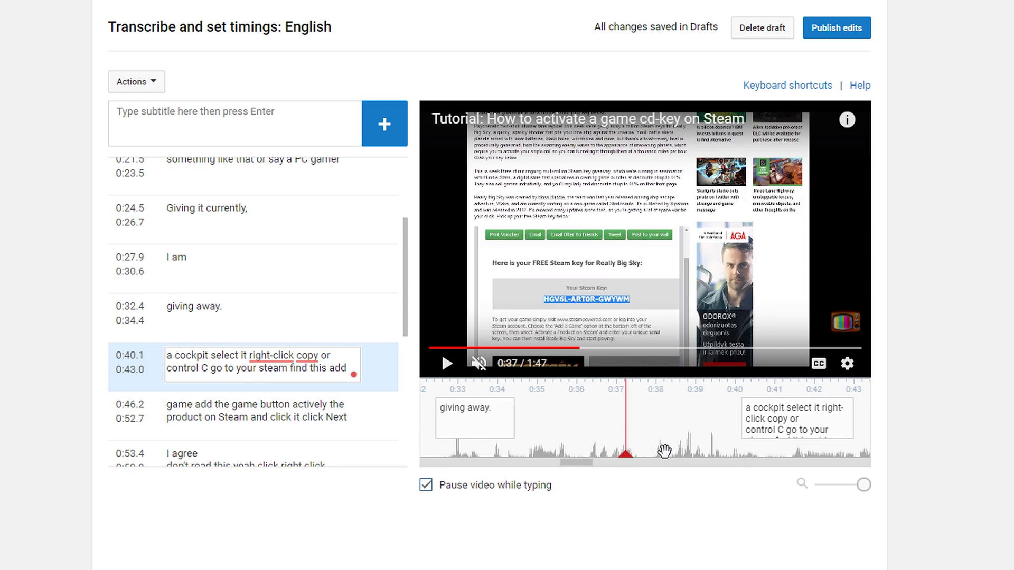
pyautogui.click(543, 414)
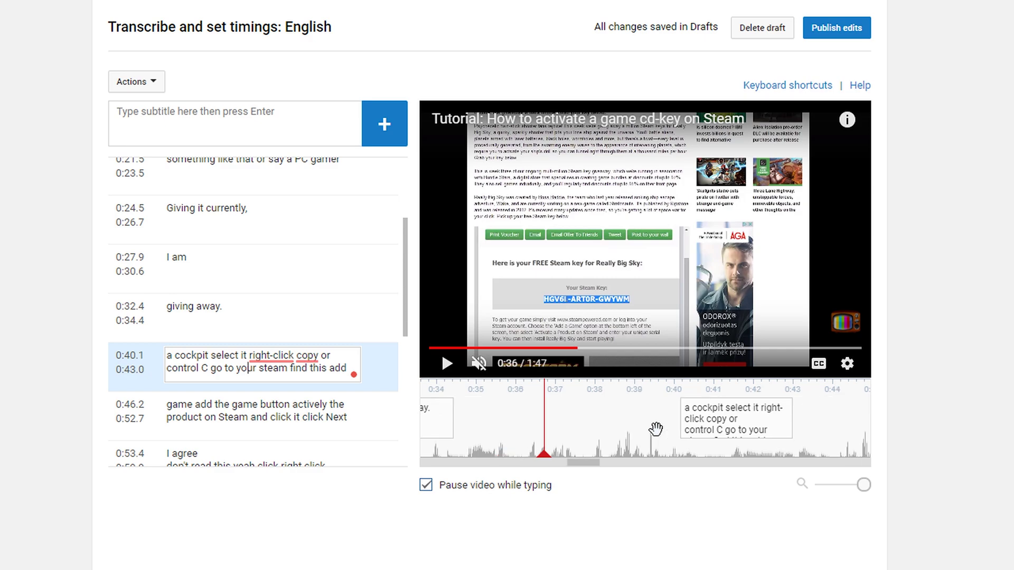
pyautogui.scroll(5, 655, 428)
pyautogui.scroll(-5, 655, 428)
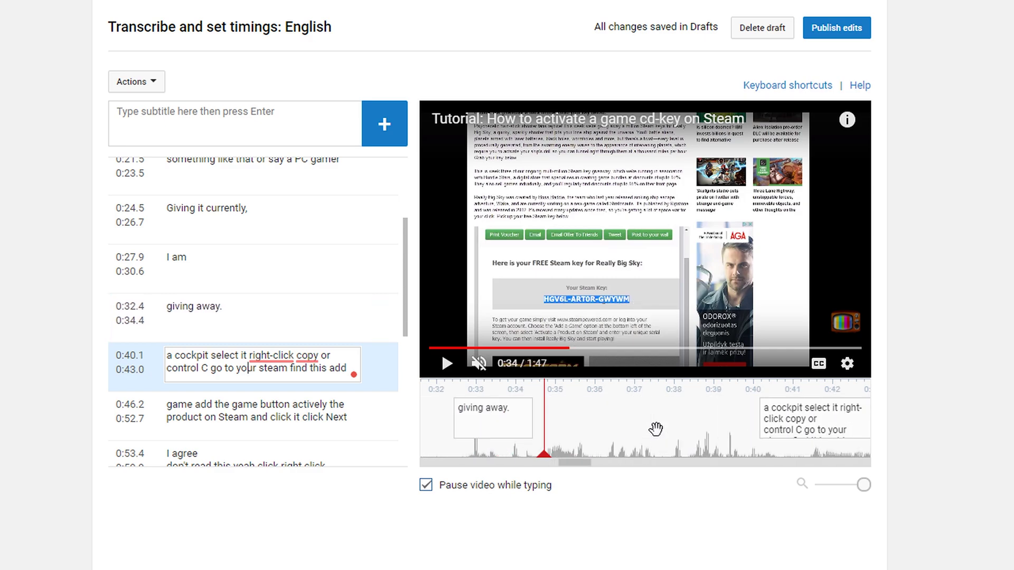
pyautogui.scroll(2, 655, 429)
pyautogui.scroll(7, 655, 429)
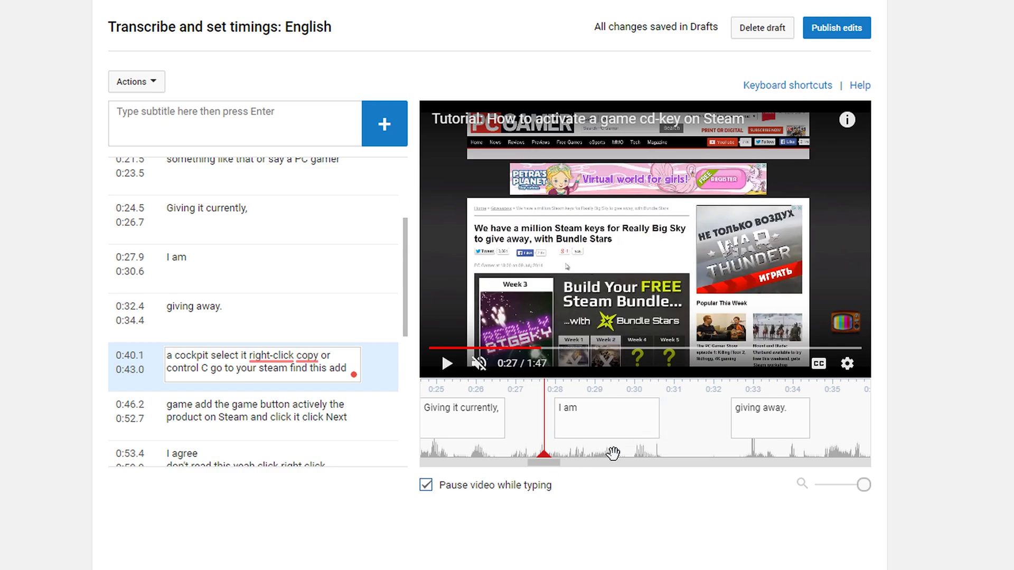
# - Pan the timeline back and forth from the "I am" caption towards the captions that follow it
pyautogui.moveTo(611, 452); pyautogui.dragTo(469, 446)
pyautogui.moveTo(469, 446); pyautogui.dragTo(570, 444)
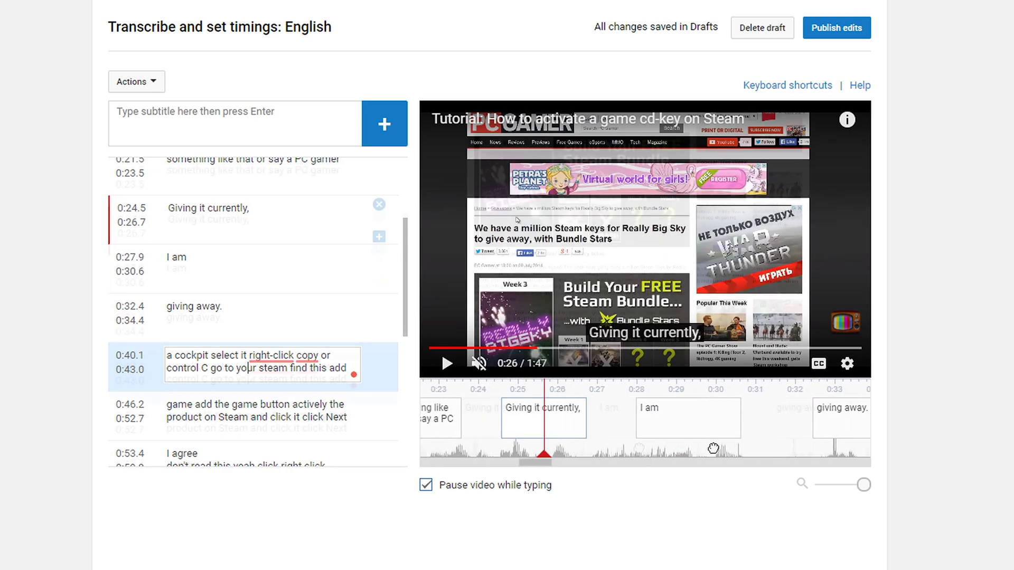
pyautogui.moveTo(765, 448); pyautogui.dragTo(570, 444)
pyautogui.moveTo(785, 446); pyautogui.dragTo(579, 444)
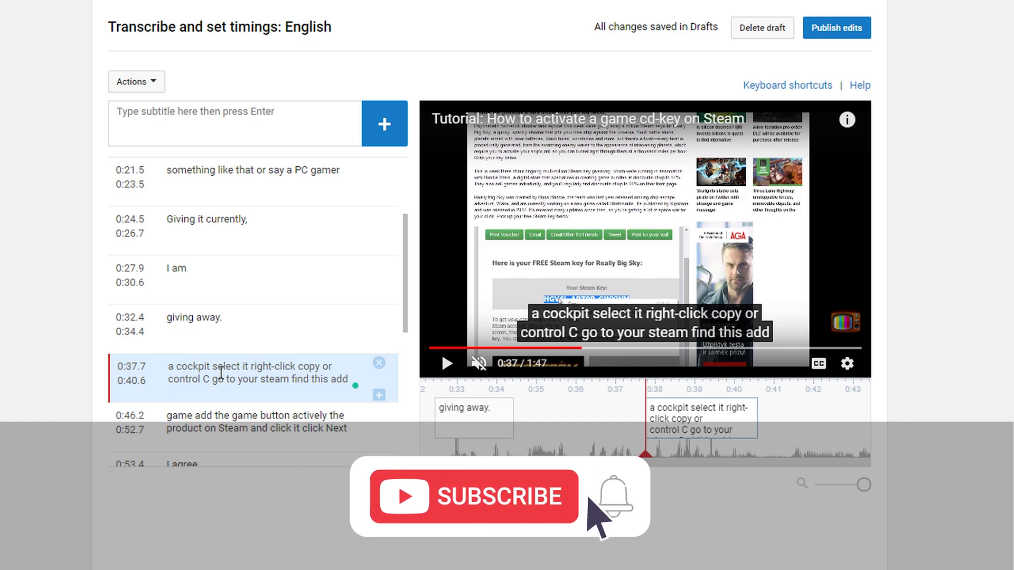
# - Select the "a cockpit select it" caption in the list and move on to the "game add the game button" caption
pyautogui.click(261, 379)
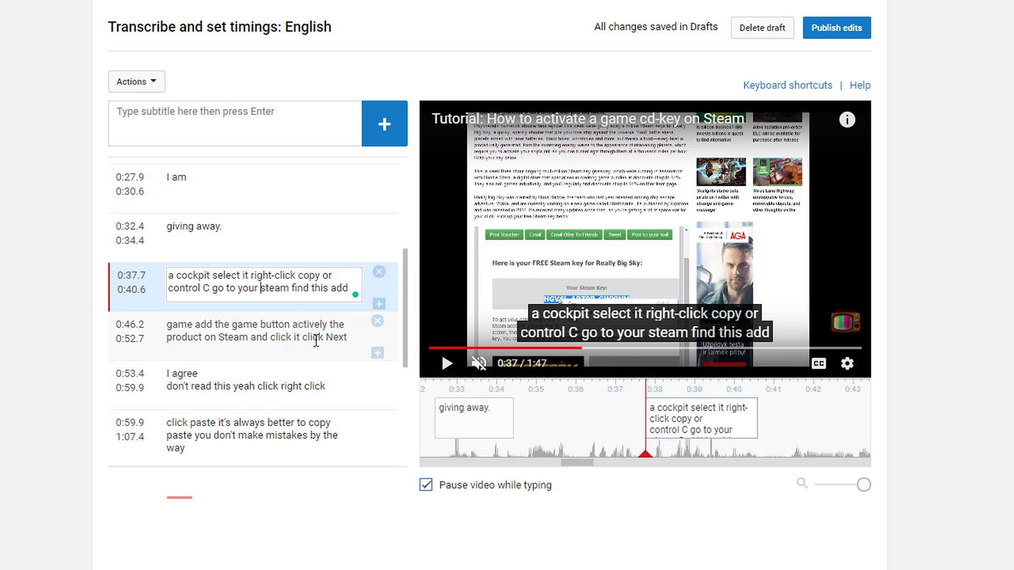
pyautogui.click(328, 311)
pyautogui.click(295, 289)
pyautogui.click(214, 337)
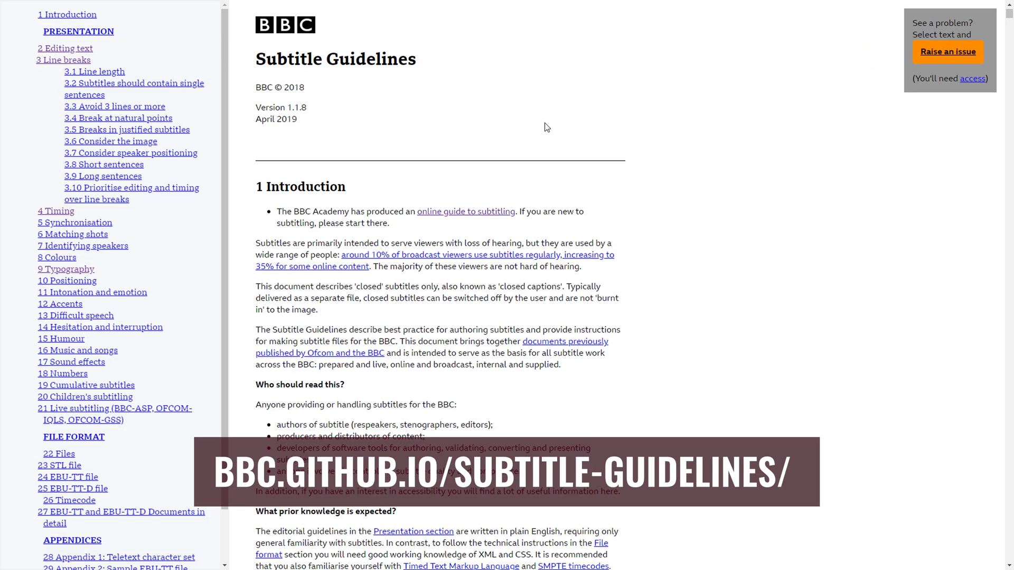
# - Switch to the BBC Subtitle Guidelines web page and read through its introduction
pyautogui.scroll(-3, 736, 117)
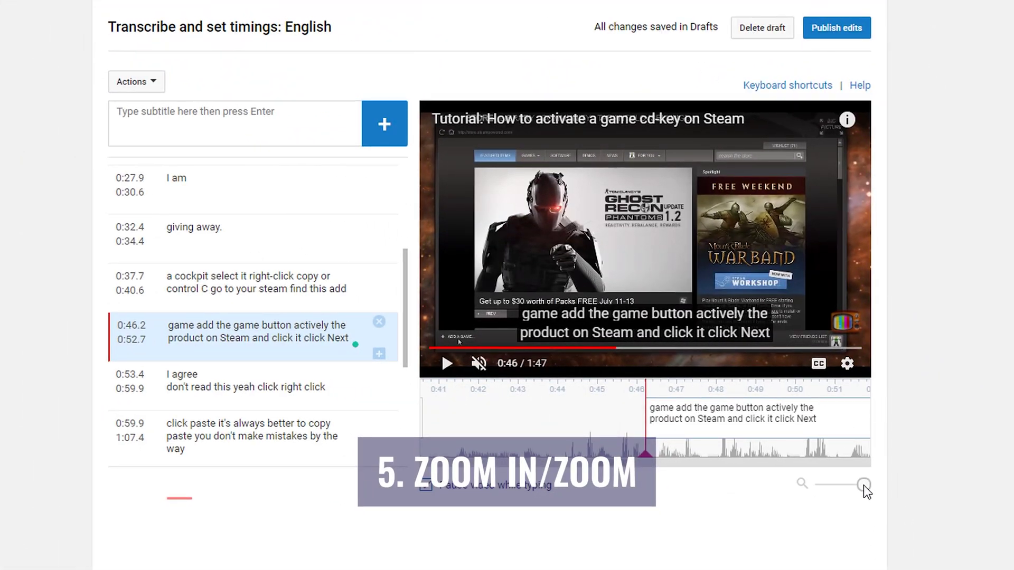
# - Return to the subtitle editor and set the timeline zoom to its maximum
pyautogui.moveTo(863, 485)
pyautogui.mouseDown()
pyautogui.moveTo(813, 489)
pyautogui.moveTo(873, 486)
pyautogui.mouseUp()
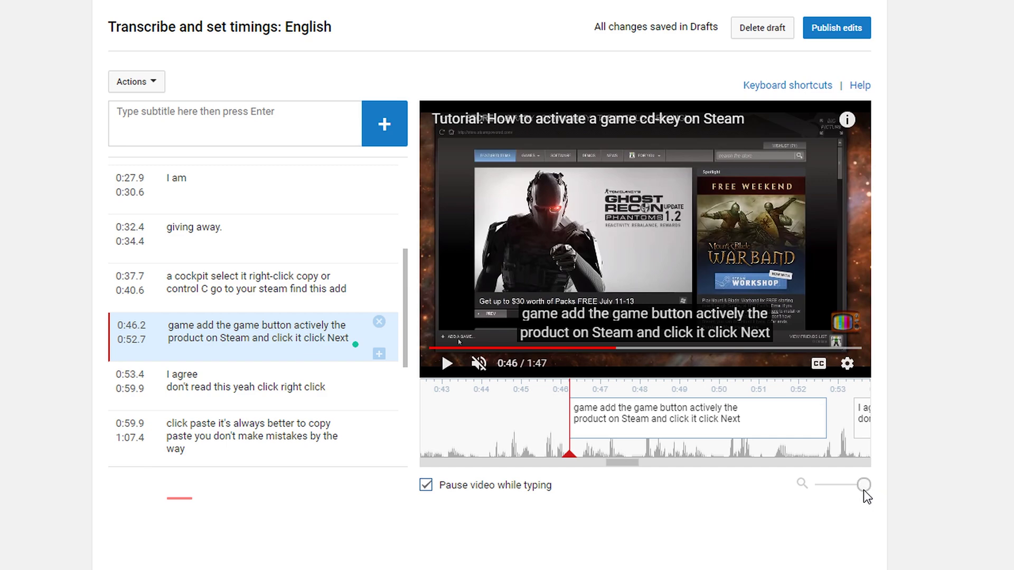
# - Zoom the timeline out to show all captions and jump to about 1:28, within the "select we want to install it" caption
pyautogui.moveTo(864, 489); pyautogui.dragTo(832, 513)
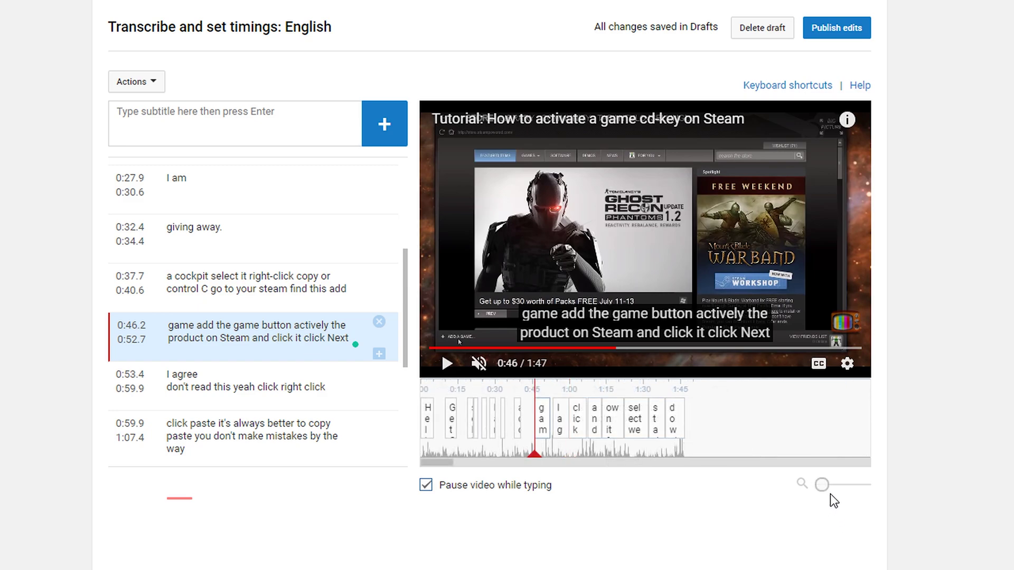
pyautogui.click(642, 457)
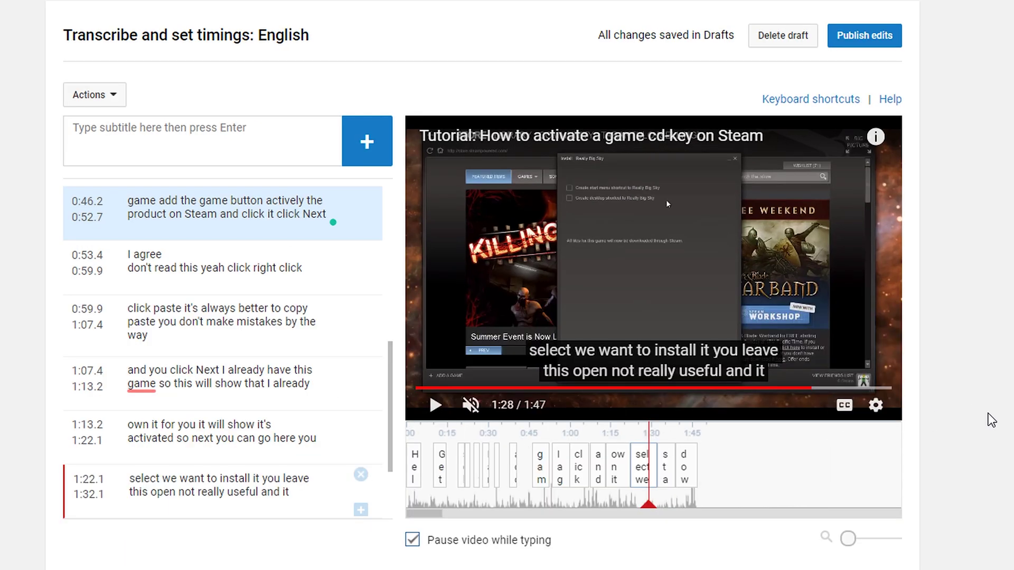
pyautogui.scroll(1, 982, 479)
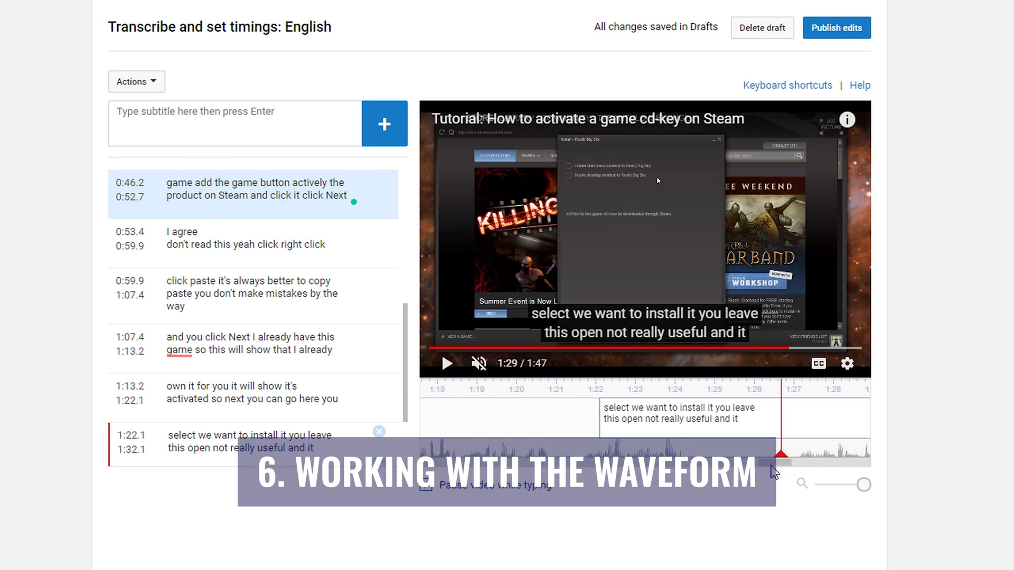
# - Scrub along the waveform to the "click paste it's always better to copy" caption and retime it to run from 1:01.3 to 1:08.9
pyautogui.moveTo(771, 466); pyautogui.dragTo(691, 476)
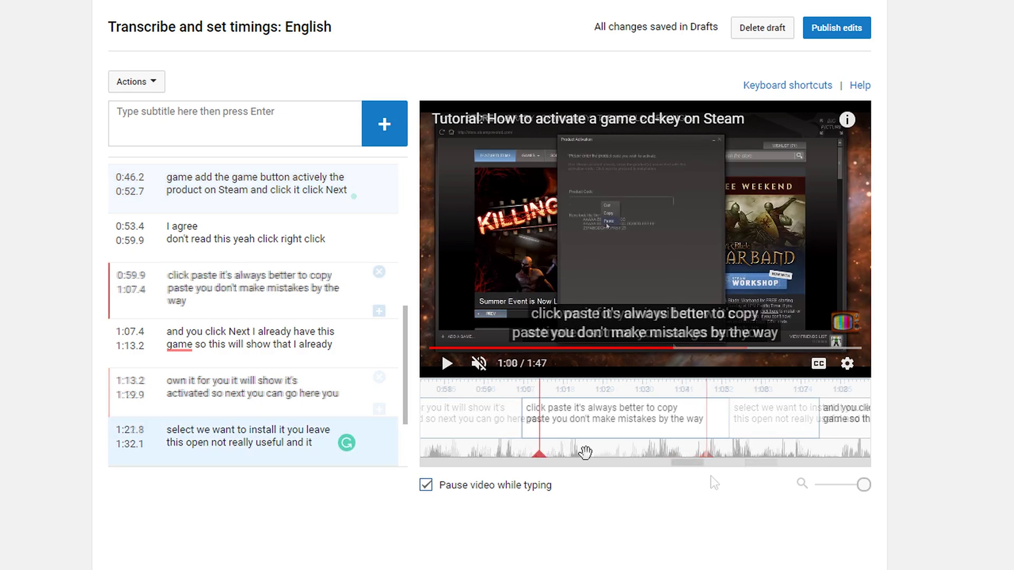
pyautogui.moveTo(540, 461); pyautogui.dragTo(575, 464)
pyautogui.moveTo(575, 464); pyautogui.dragTo(607, 466)
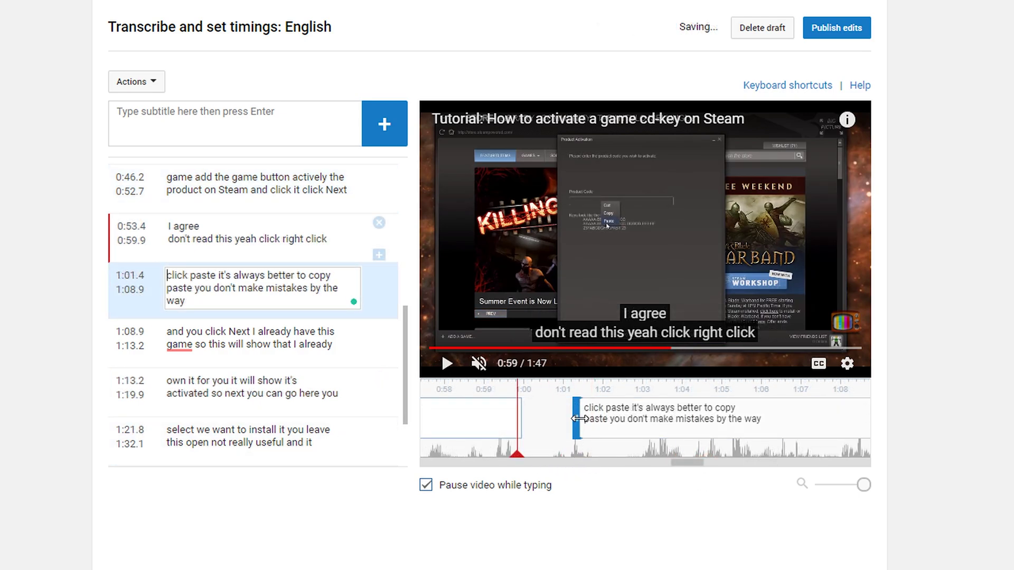
pyautogui.moveTo(580, 418); pyautogui.dragTo(575, 419)
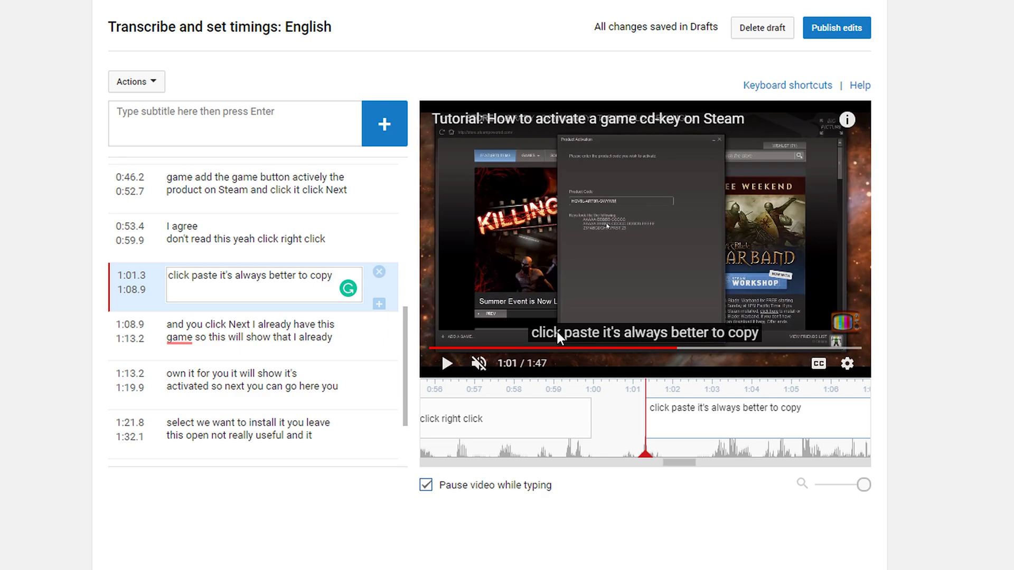
pyautogui.write("paste you don't make mistakes by the waypaste you don't make mistakes by the way")
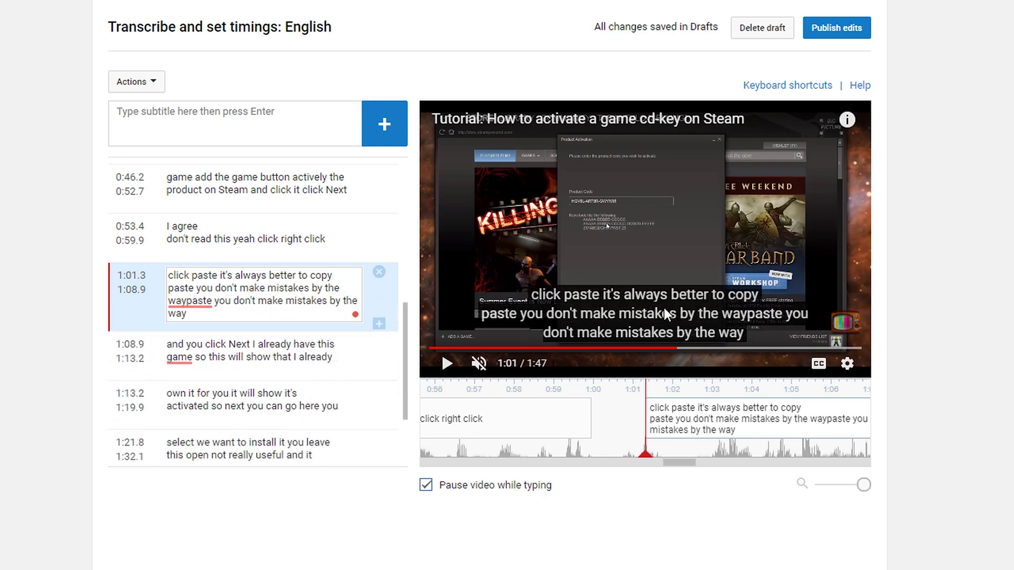
pyautogui.moveTo(212, 315); pyautogui.dragTo(166, 299)
pyautogui.press('BackSpace')
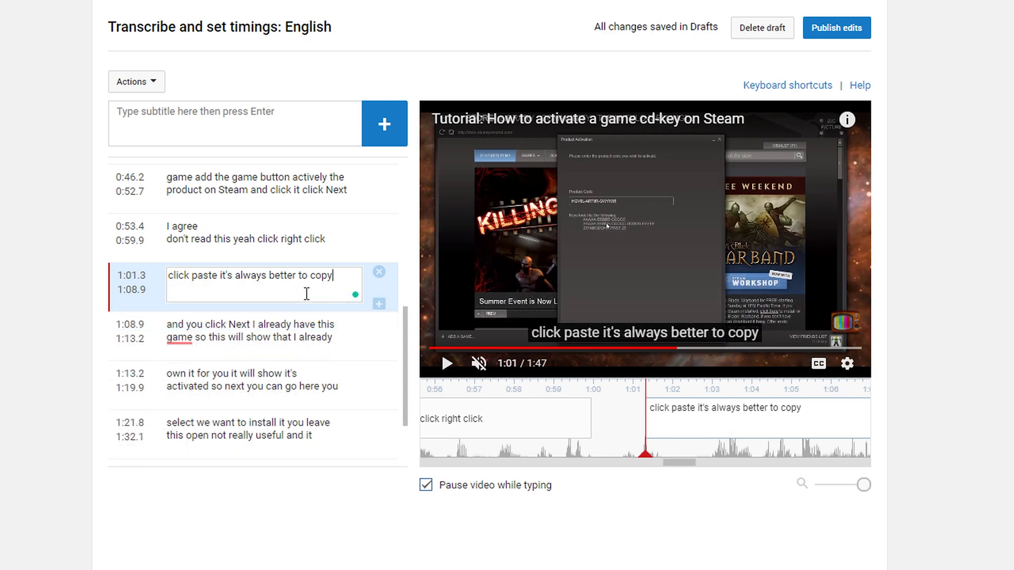
# - Extend the caption at 1:01.3 with "paste you don't make mistakes", omit "by the way", and break the line before "copy"
pyautogui.hotkey('ctrl', 'v')
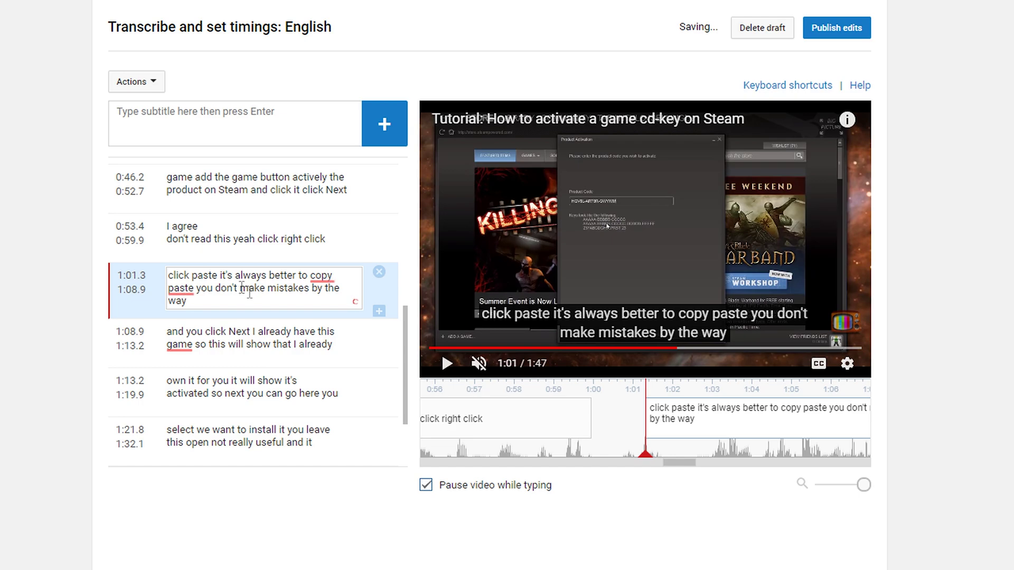
pyautogui.moveTo(240, 288); pyautogui.dragTo(271, 302)
pyautogui.press('BackSpace')
pyautogui.write('make mistakes')
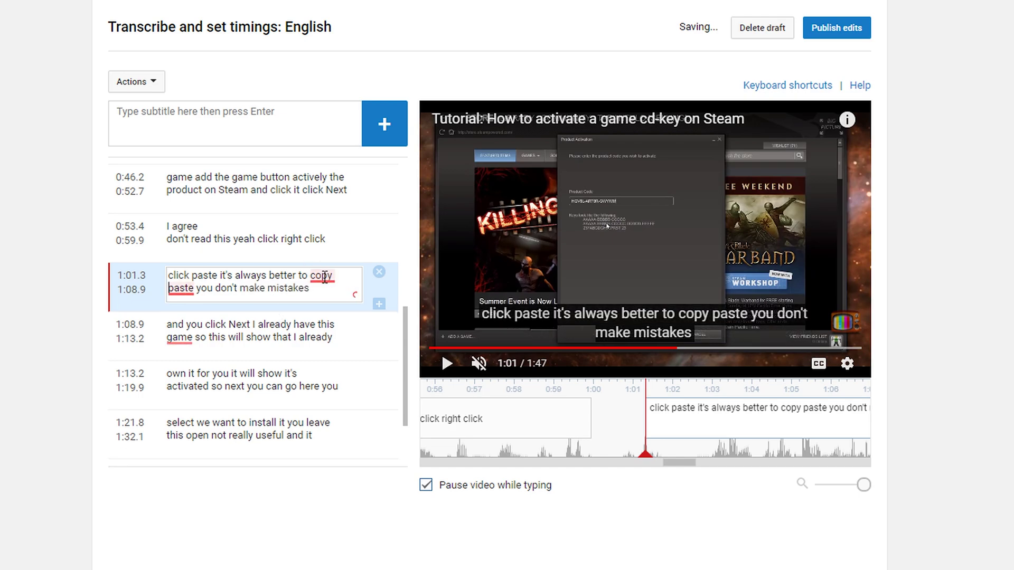
pyautogui.click(316, 275)
pyautogui.press('Return')
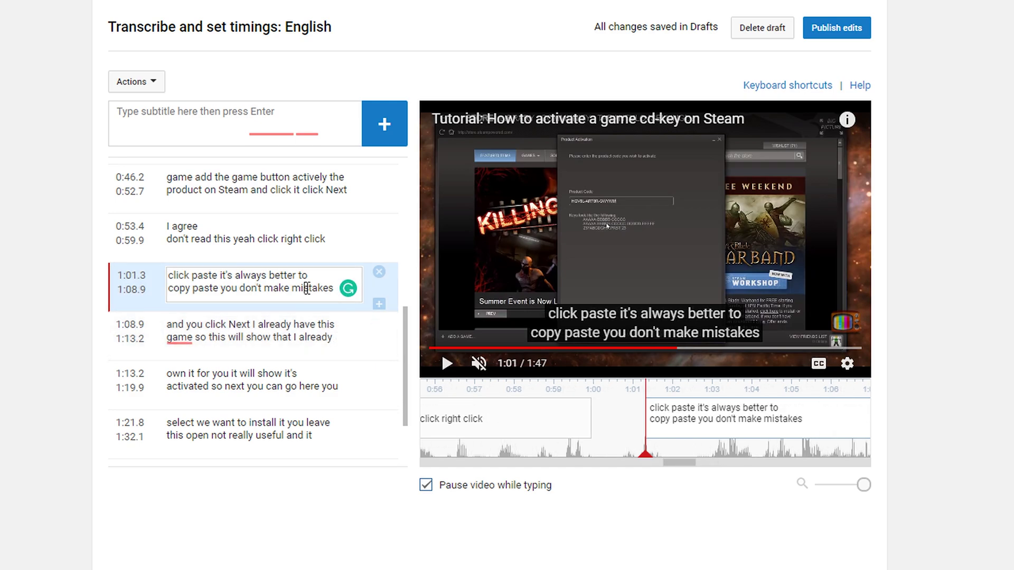
# - Accept the spelling suggestions that correct "emistakes" to "mistakes" and "activaled" to "activated" in the captions
pyautogui.click(285, 337)
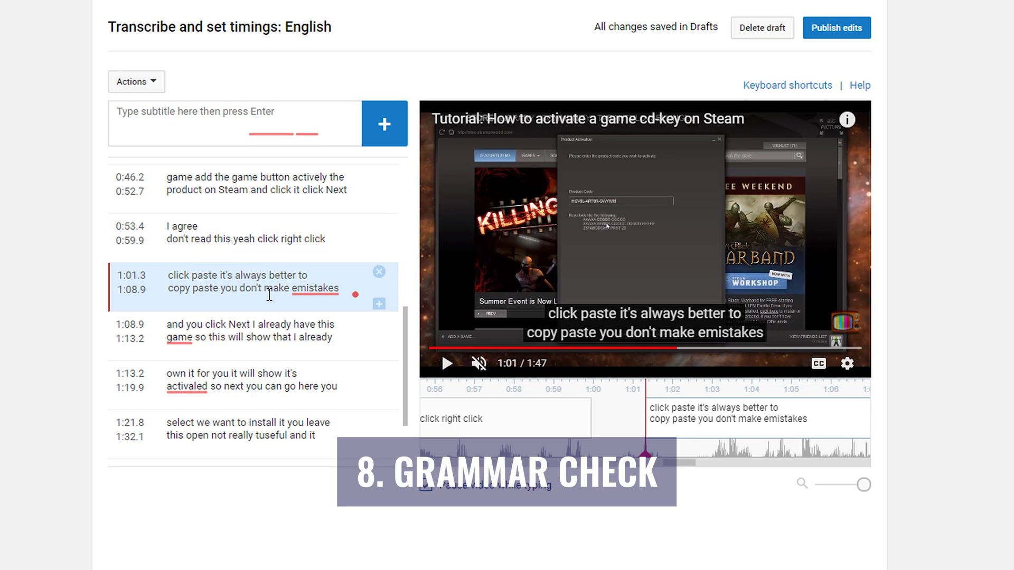
pyautogui.moveTo(295, 296)
pyautogui.click(316, 315)
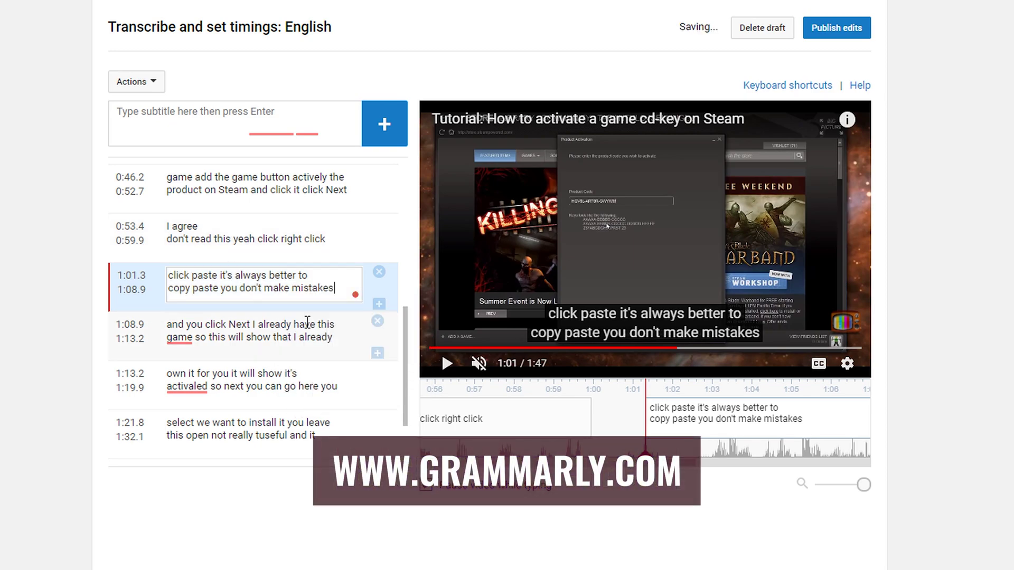
pyautogui.moveTo(187, 387)
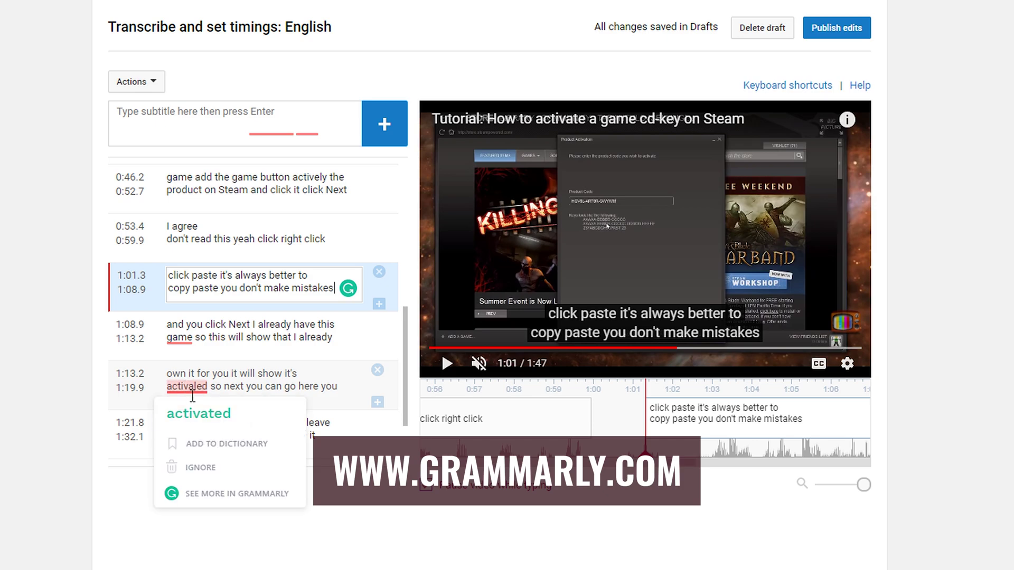
pyautogui.click(197, 416)
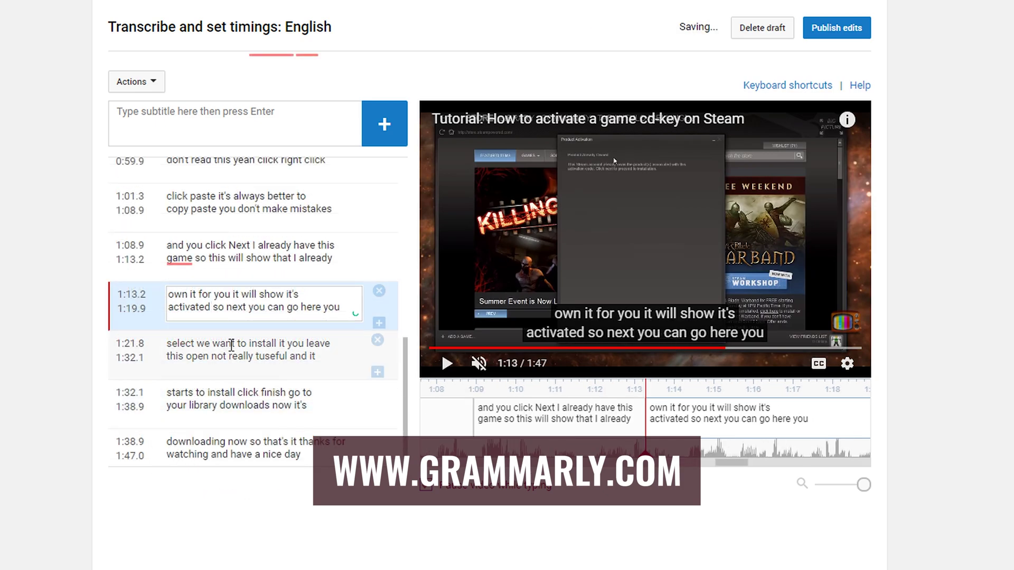
# - Check the final captions for flagged errors, from "select we want to install it" to "downloading now", and return to "own it for you"
pyautogui.click(231, 346)
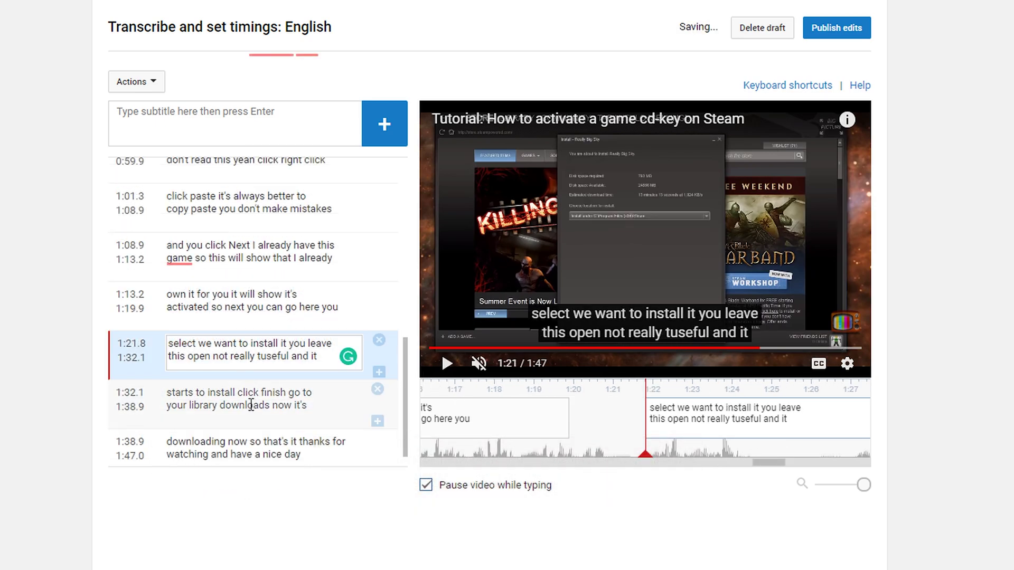
pyautogui.click(251, 405)
pyautogui.scroll(-1, 256, 410)
pyautogui.click(256, 423)
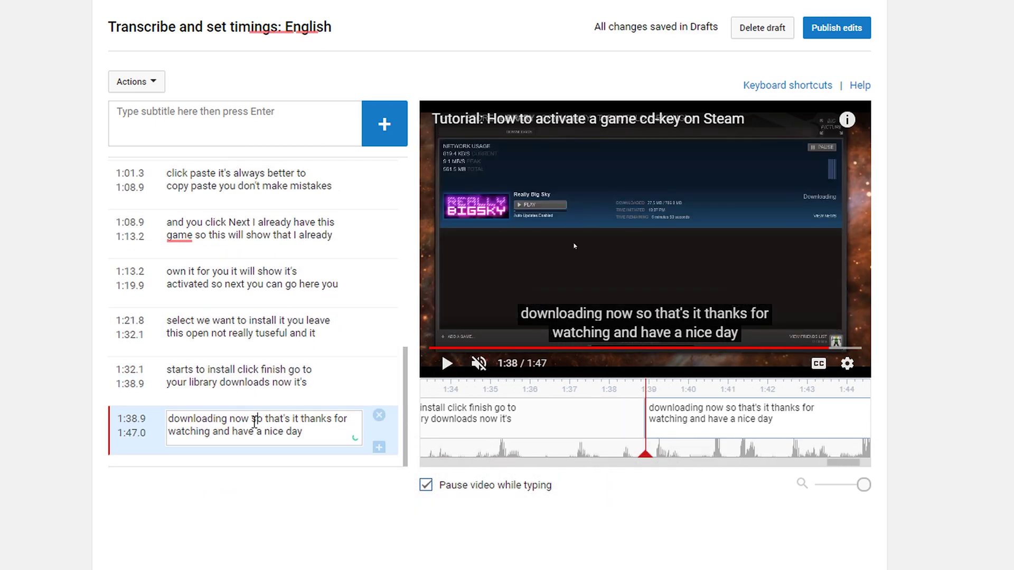
pyautogui.click(259, 383)
pyautogui.click(256, 320)
pyautogui.click(261, 285)
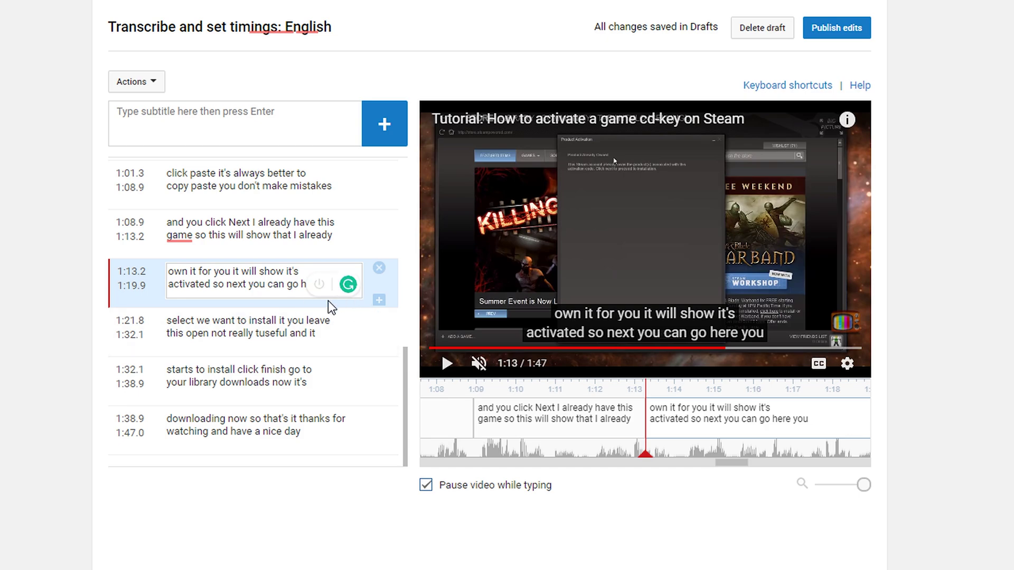
# - Check the earlier captions for flagged errors, opening "a cockpit select it", "game add the game button", "I agree" and "click paste it's always better to"
pyautogui.scroll(6, 263, 323)
pyautogui.click(305, 346)
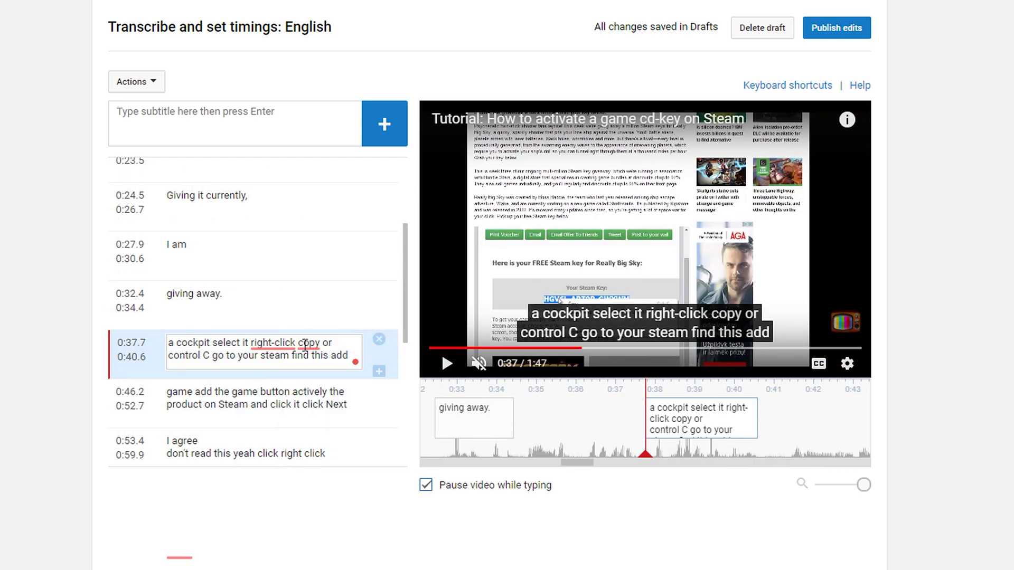
pyautogui.scroll(3, 248, 312)
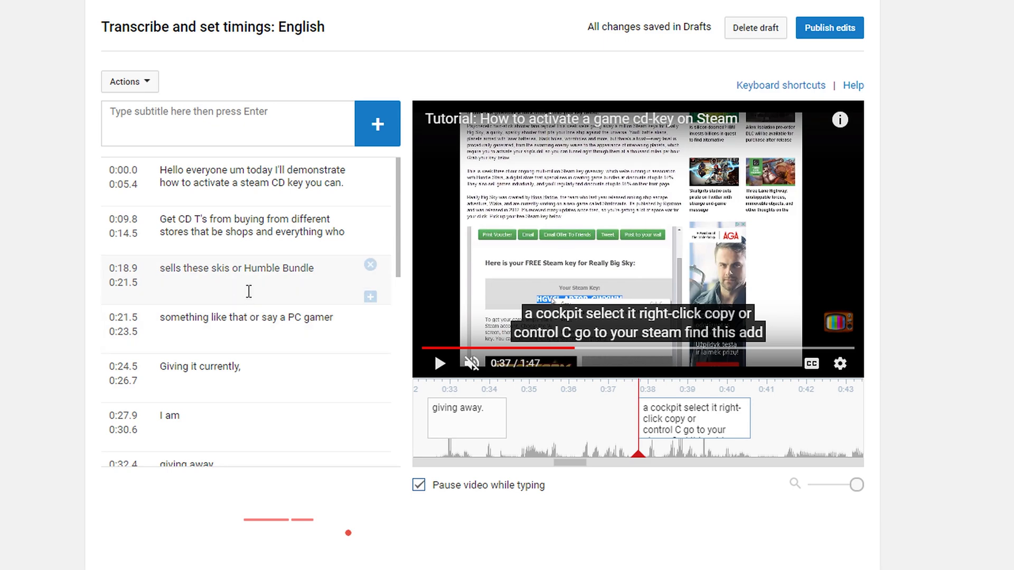
pyautogui.scroll(-3, 249, 289)
pyautogui.scroll(-3, 236, 249)
pyautogui.click(227, 258)
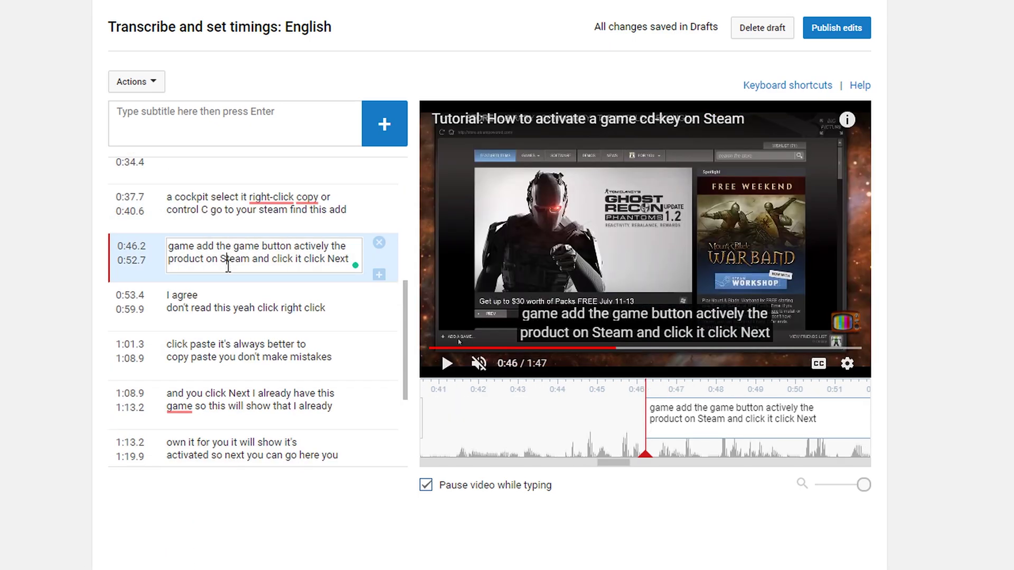
pyautogui.click(228, 300)
pyautogui.click(239, 346)
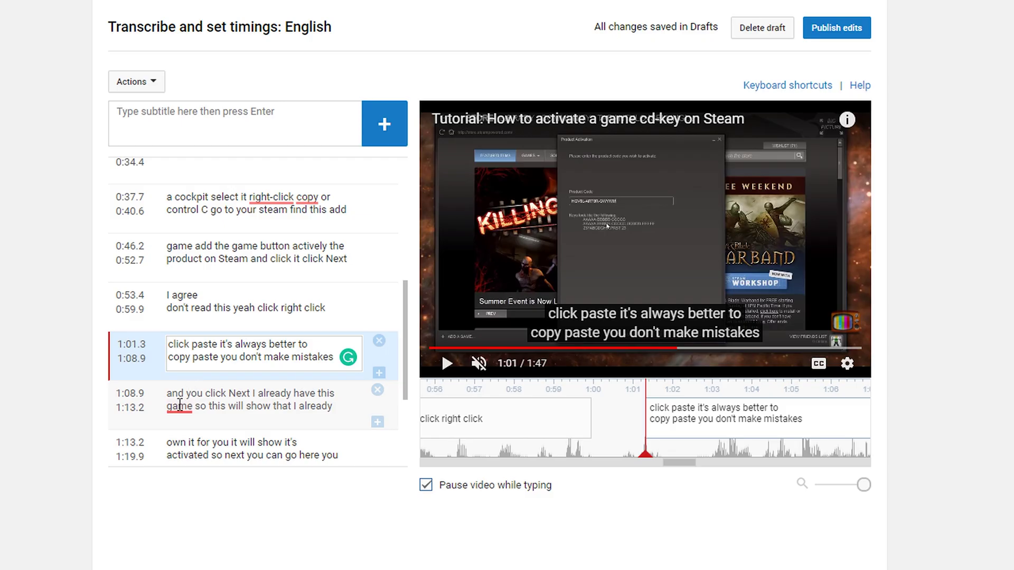